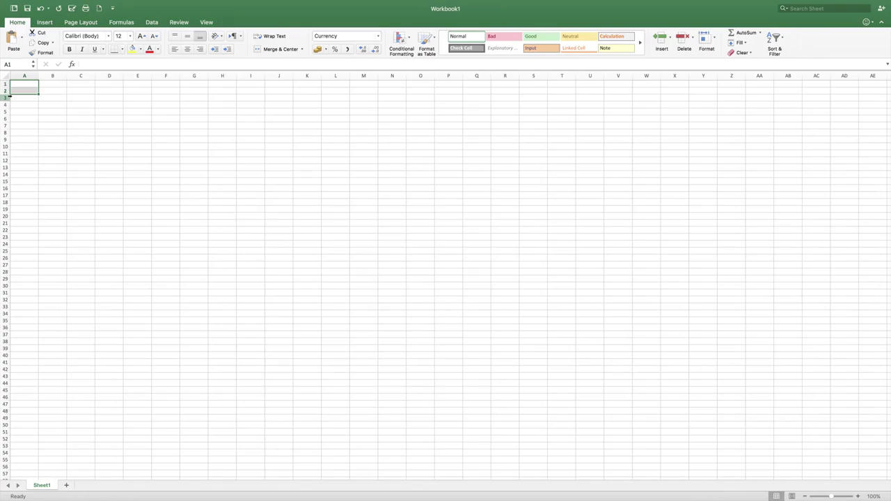
# Browse the Number, Alignment, Font and Border tabs of Format Cells for A1
pyautogui.click(23, 84)
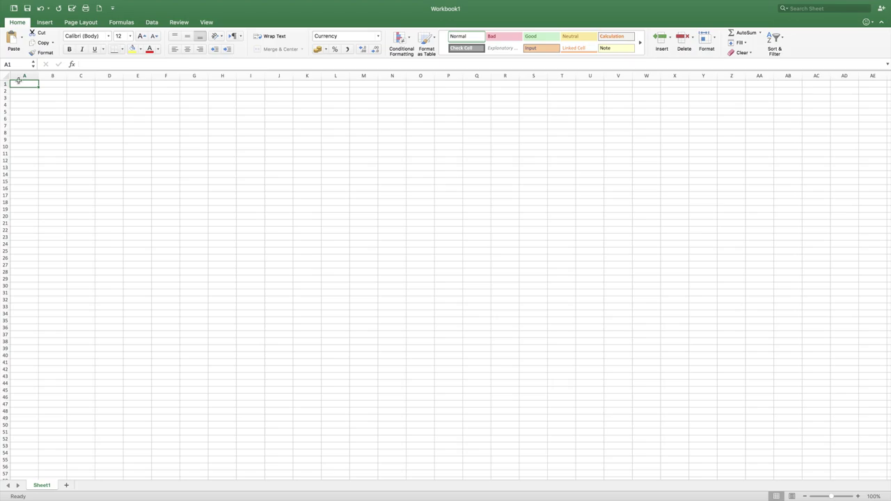
pyautogui.rightClick(35, 84)
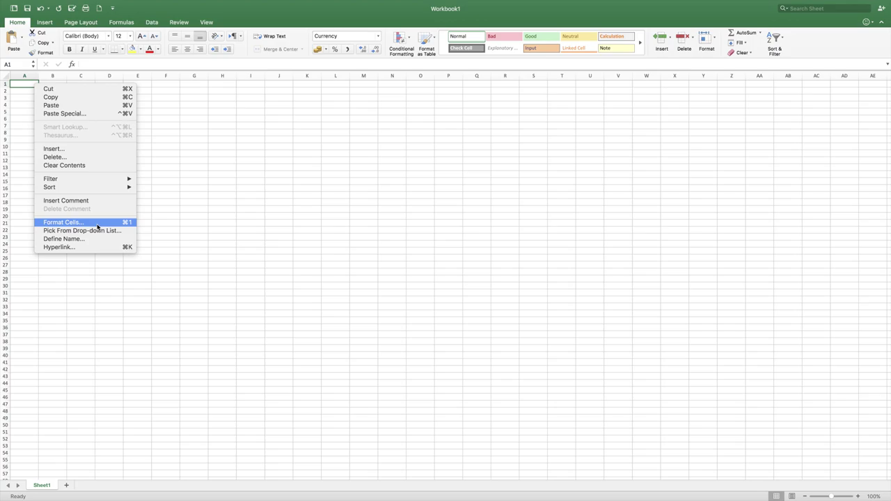
pyautogui.click(98, 226)
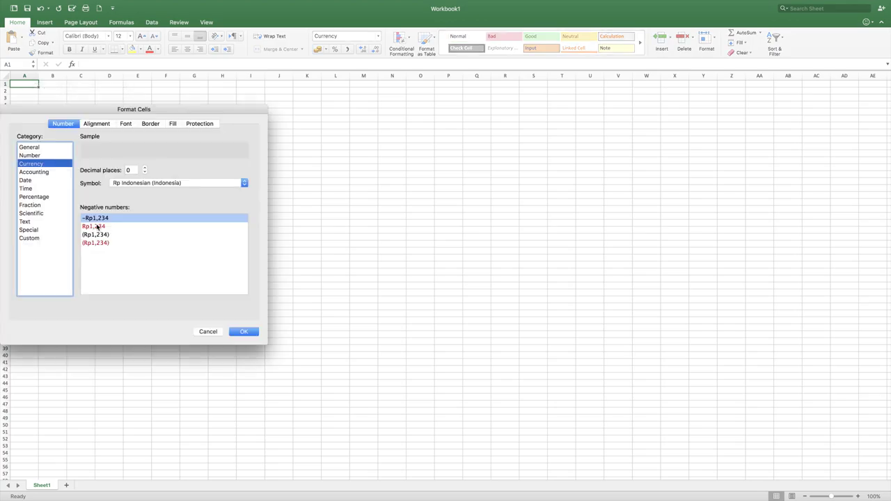
pyautogui.click(39, 148)
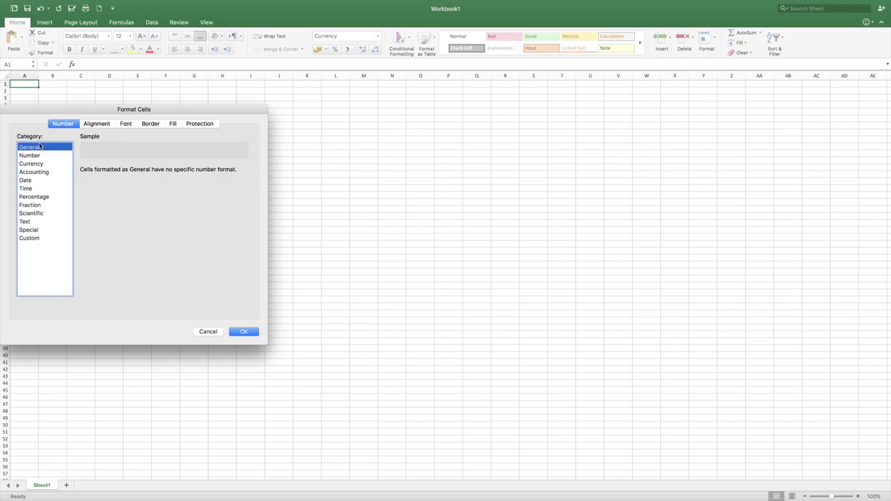
pyautogui.click(96, 124)
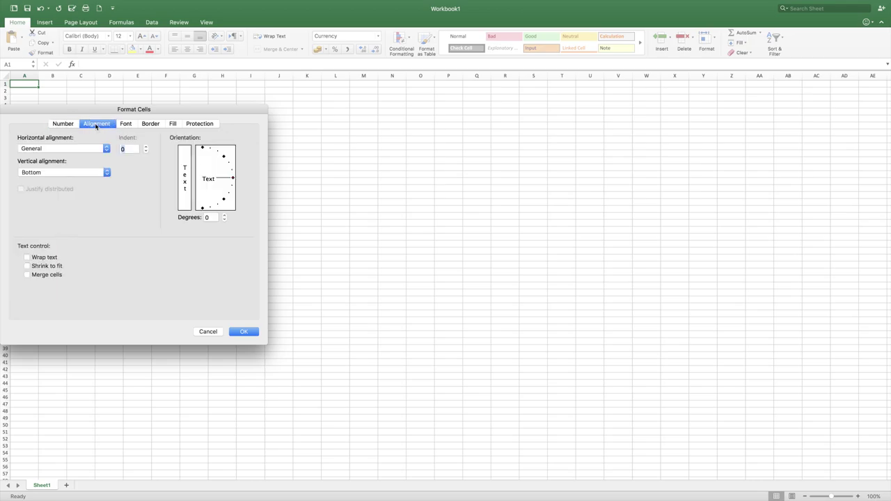
pyautogui.click(125, 124)
pyautogui.click(150, 124)
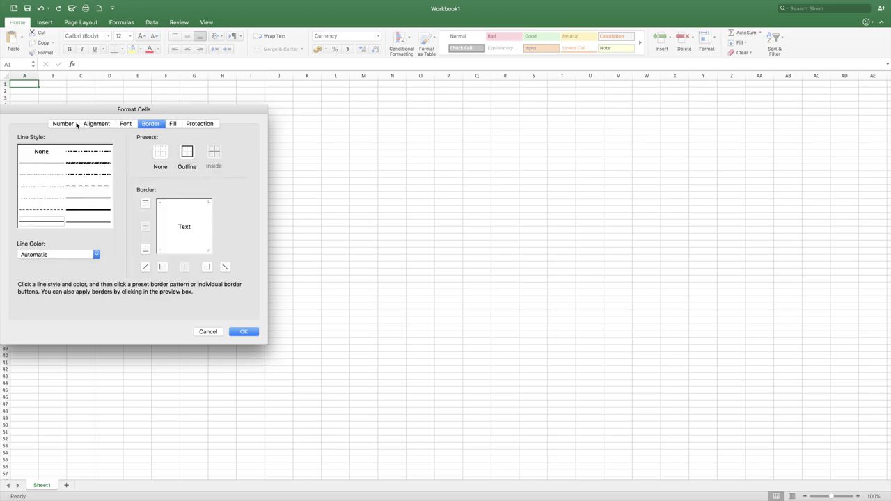
pyautogui.click(67, 125)
pyautogui.click(109, 126)
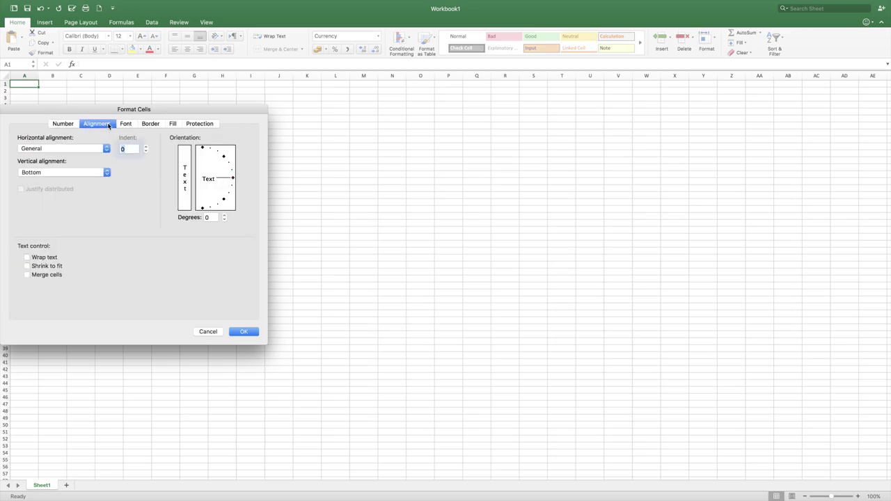
pyautogui.click(66, 126)
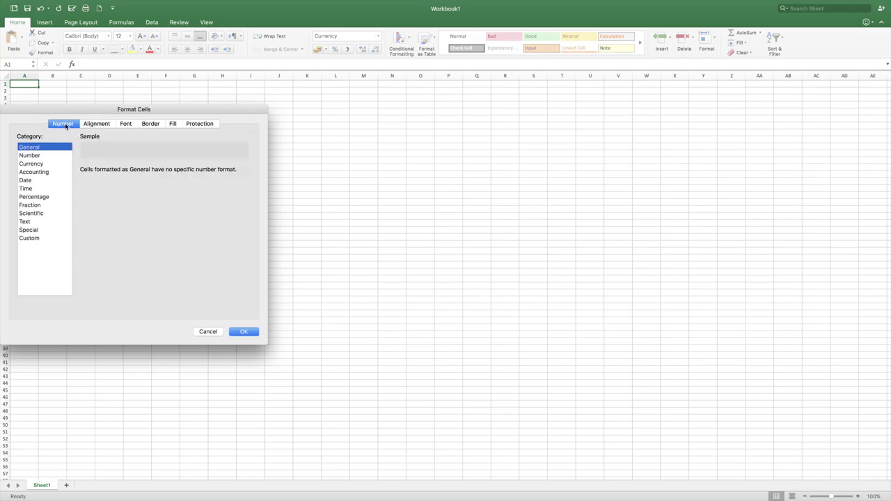
# Choose the Currency category with the Rp Indonesian symbol for A1 and close the dialog
pyautogui.click(35, 155)
pyautogui.click(39, 164)
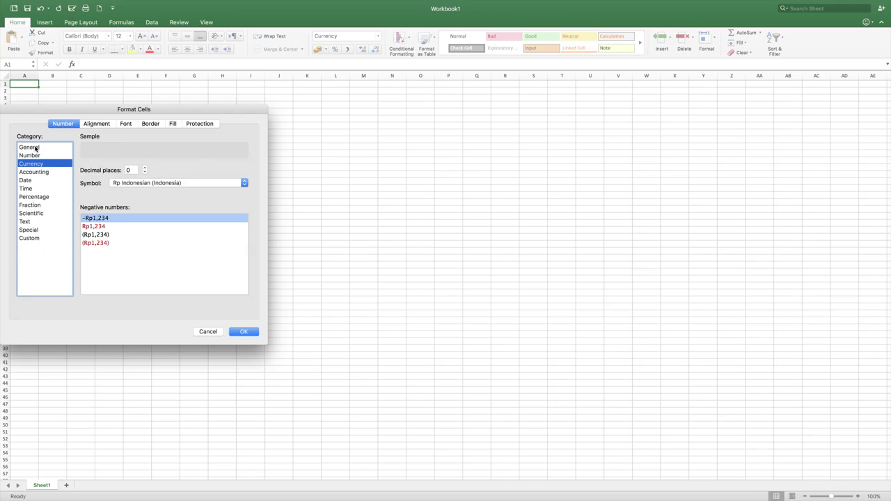
pyautogui.click(35, 149)
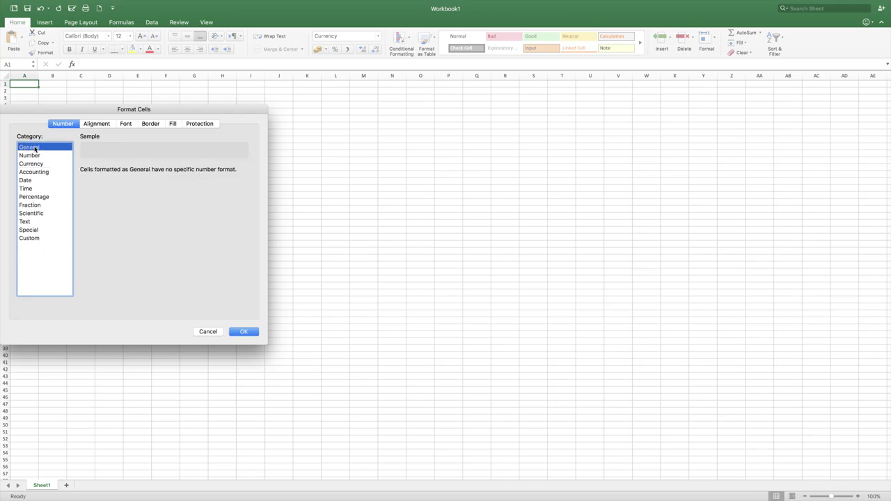
pyautogui.click(34, 165)
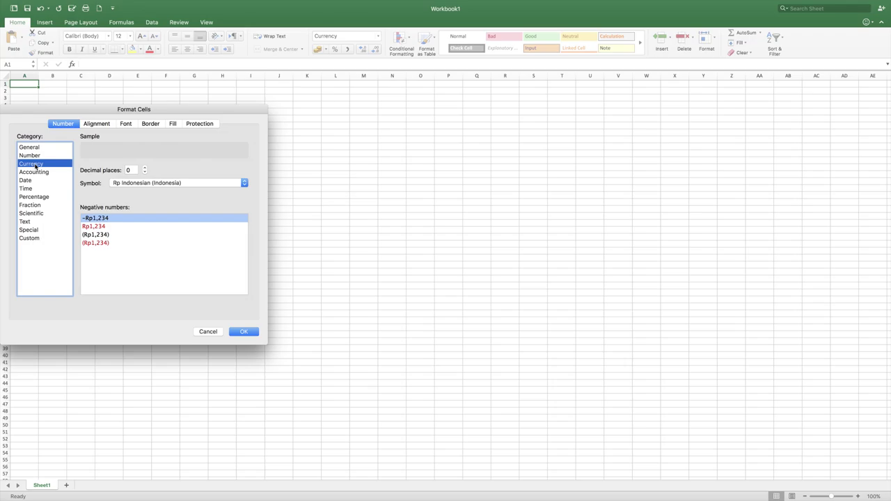
pyautogui.click(120, 186)
pyautogui.scroll(5, 120, 185)
pyautogui.scroll(5, 120, 185)
pyautogui.scroll(5, 120, 185)
pyautogui.scroll(5, 119, 185)
pyautogui.scroll(5, 119, 185)
pyautogui.scroll(5, 119, 185)
pyautogui.scroll(5, 120, 185)
pyautogui.scroll(5, 119, 185)
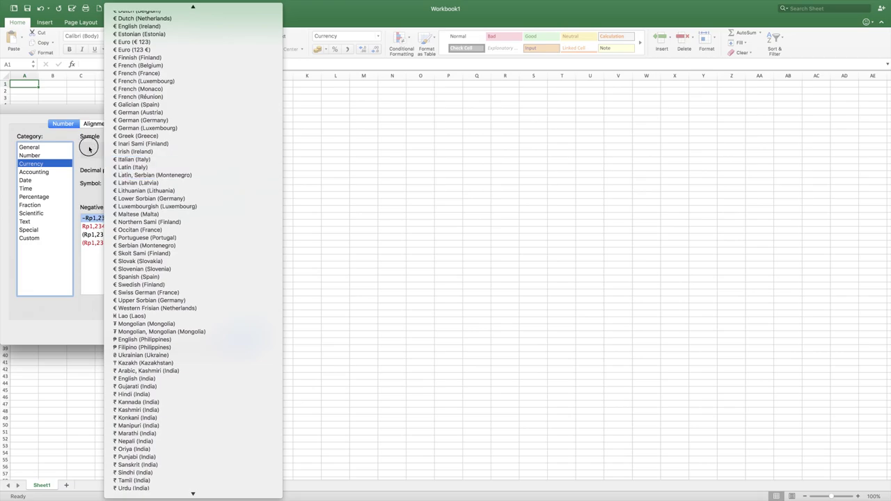
pyautogui.click(89, 149)
pyautogui.press('Return')
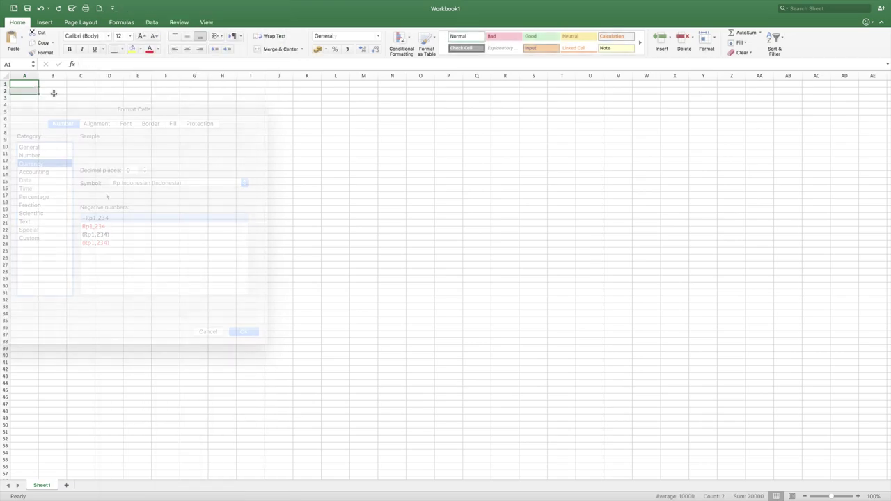
# Enter 10000, 5000 and 200 into cells A1, A2 and A3
pyautogui.click(28, 90)
pyautogui.click(27, 83)
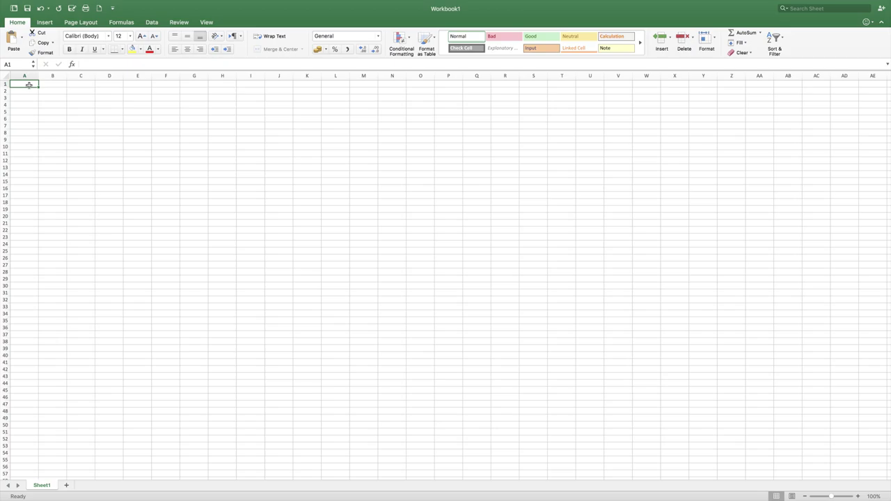
pyautogui.moveTo(38, 88); pyautogui.dragTo(40, 119)
pyautogui.click(29, 85)
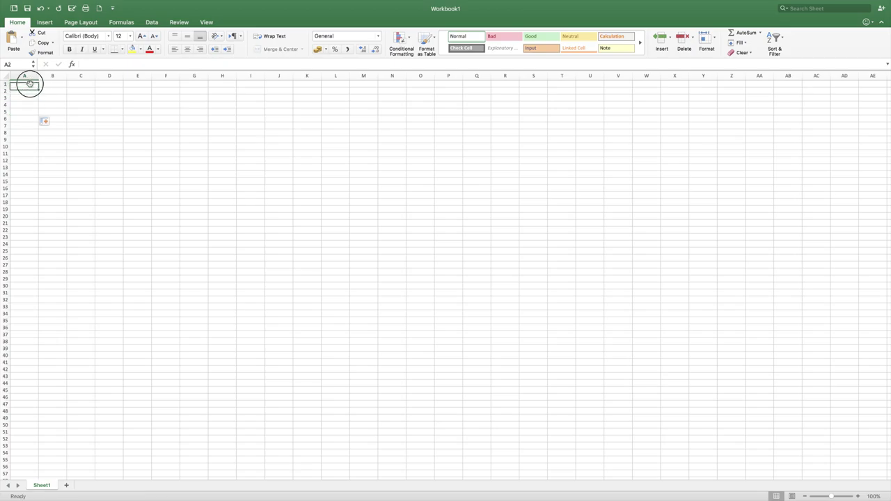
pyautogui.write('10000')
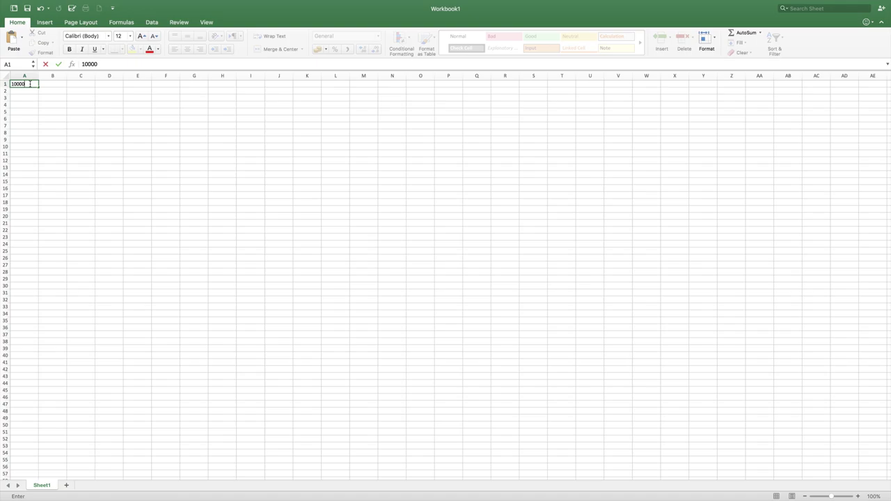
pyautogui.press('Return')
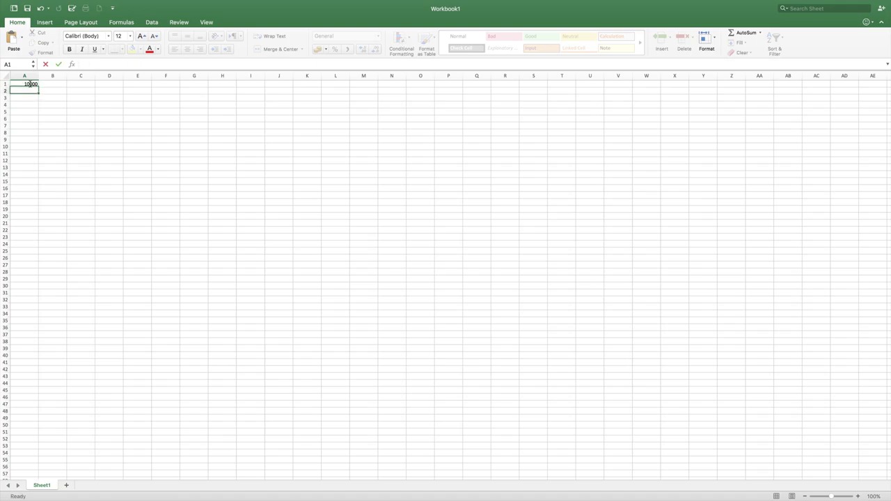
pyautogui.write('5000')
pyautogui.press('Return')
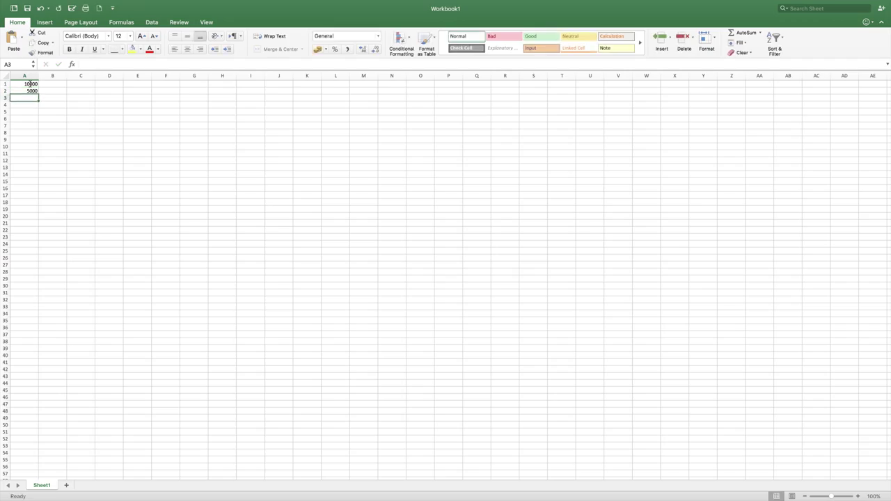
pyautogui.write('200')
pyautogui.press('Return')
# Select the amounts in A1:A3, then return to A1 and bring up its cell options
pyautogui.click(30, 83)
pyautogui.moveTo(31, 83); pyautogui.dragTo(30, 98)
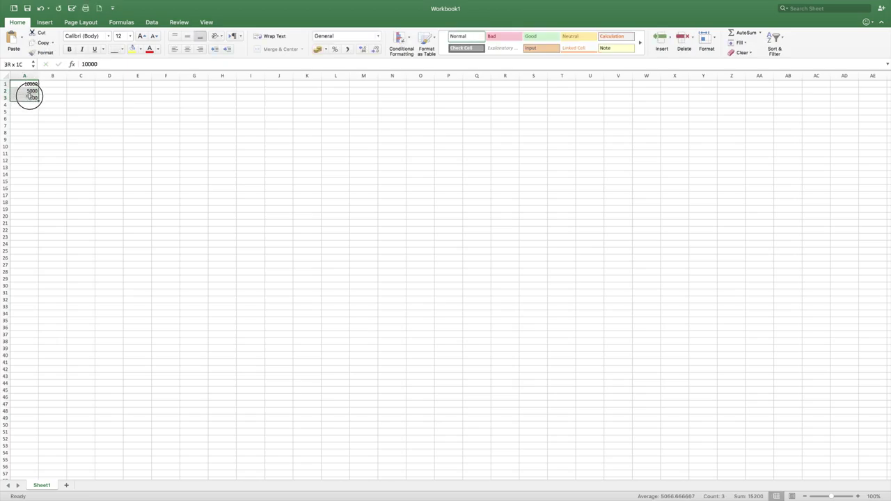
pyautogui.click(26, 84)
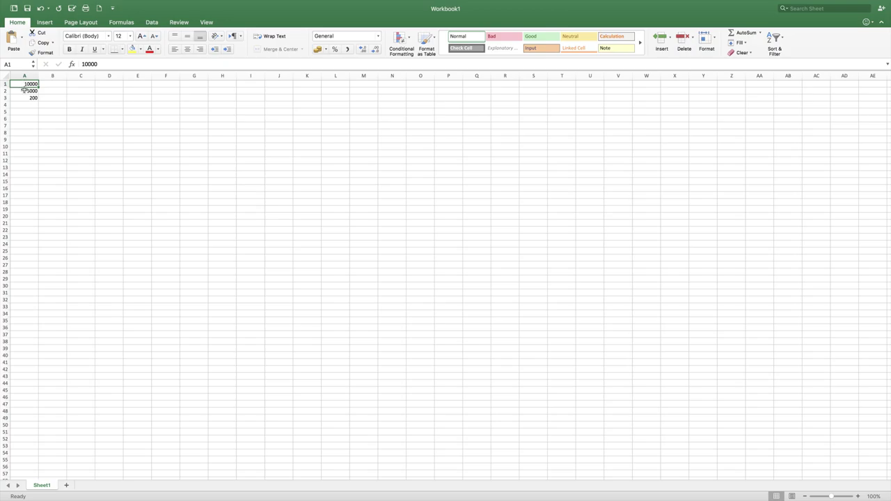
pyautogui.rightClick(21, 84)
pyautogui.moveTo(36, 186)
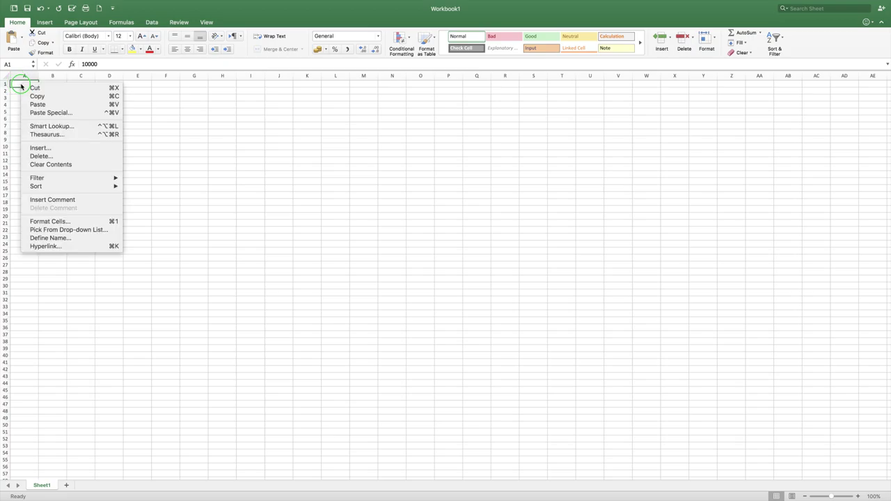
# Format A1 as Currency with the Rp Indonesian (Indonesia) symbol so it shows Rp10,000
pyautogui.click(77, 227)
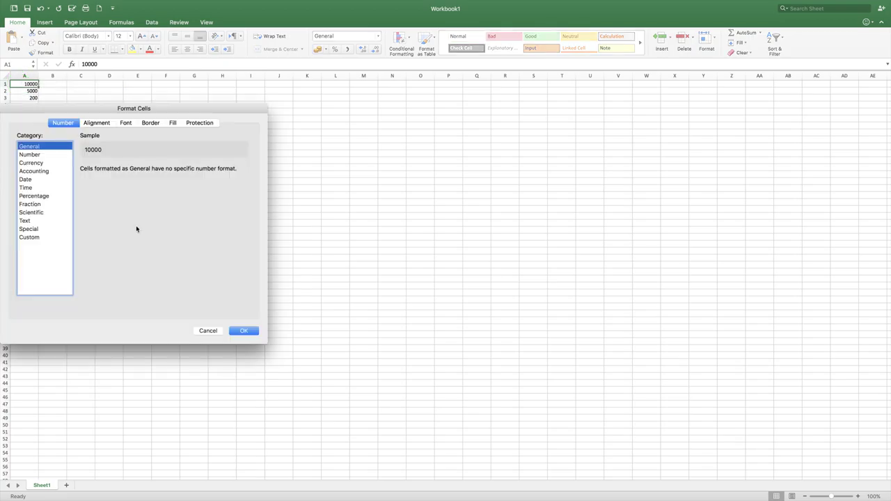
pyautogui.click(39, 163)
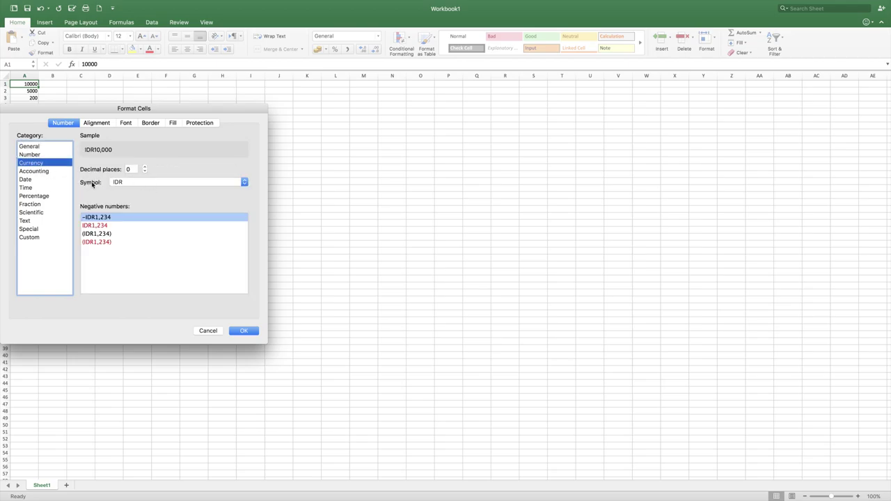
pyautogui.click(120, 183)
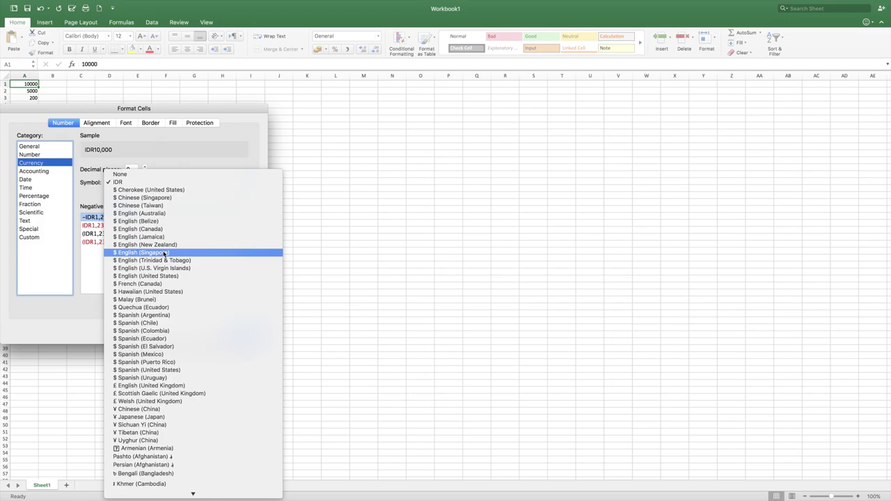
pyautogui.scroll(-2, 165, 254)
pyautogui.scroll(-3, 165, 254)
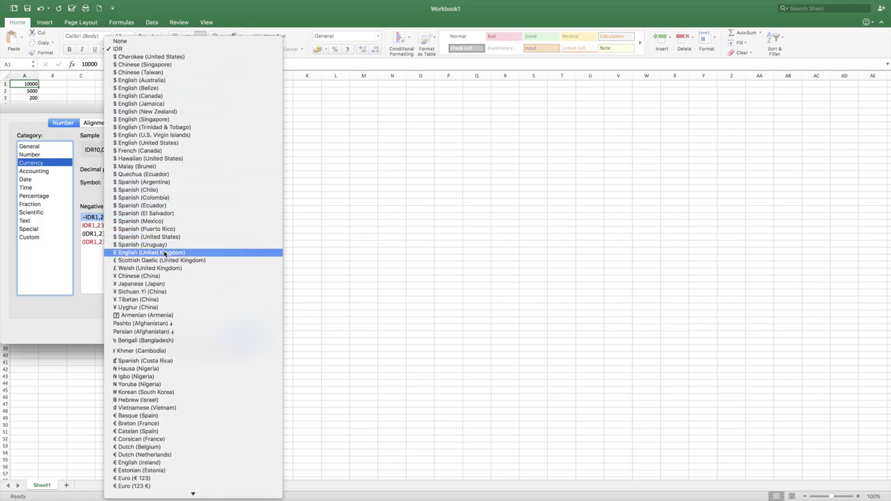
pyautogui.scroll(-5, 165, 254)
pyautogui.scroll(-3, 165, 253)
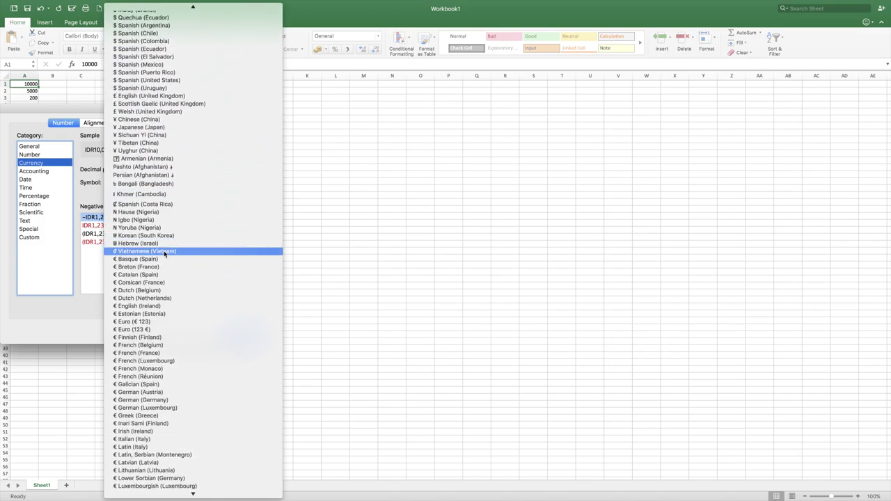
pyautogui.scroll(-5, 165, 254)
pyautogui.scroll(-5, 165, 254)
pyautogui.scroll(-5, 165, 254)
pyautogui.scroll(-5, 165, 254)
pyautogui.scroll(-3, 165, 254)
pyautogui.scroll(-3, 166, 256)
pyautogui.scroll(-3, 167, 259)
pyautogui.scroll(-3, 169, 262)
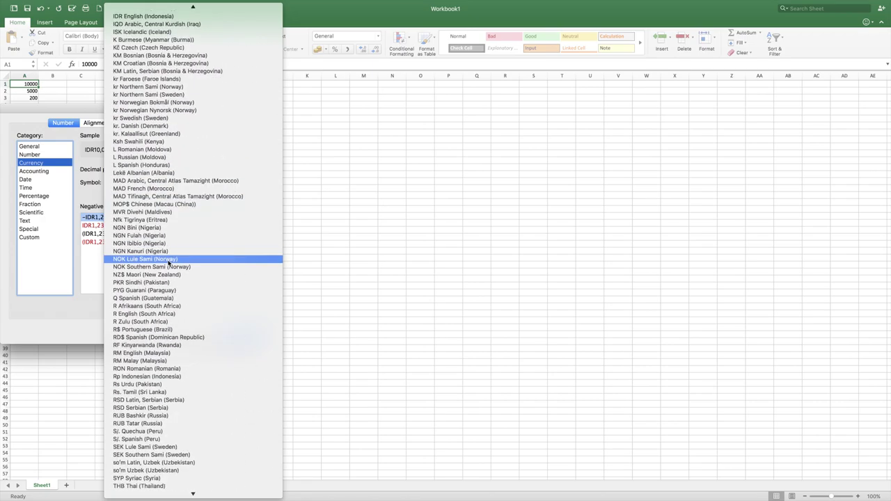
pyautogui.scroll(-1, 174, 379)
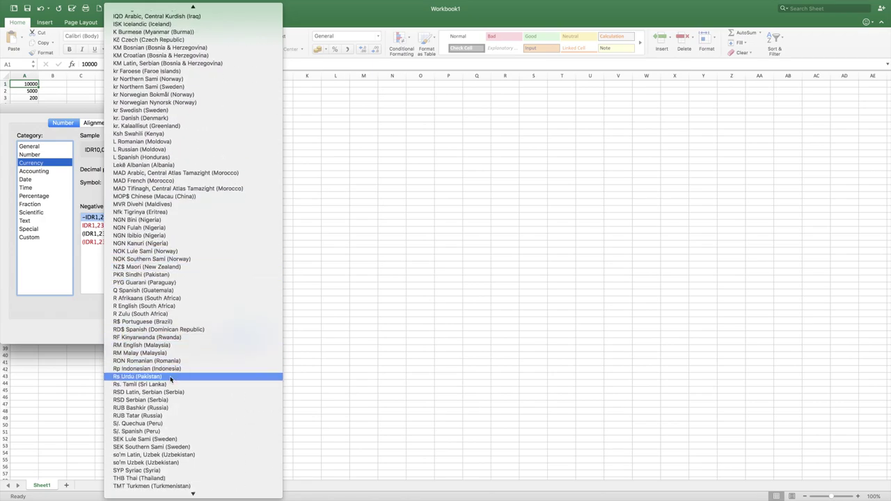
pyautogui.scroll(-3, 167, 348)
pyautogui.scroll(-1, 171, 327)
pyautogui.scroll(-3, 157, 299)
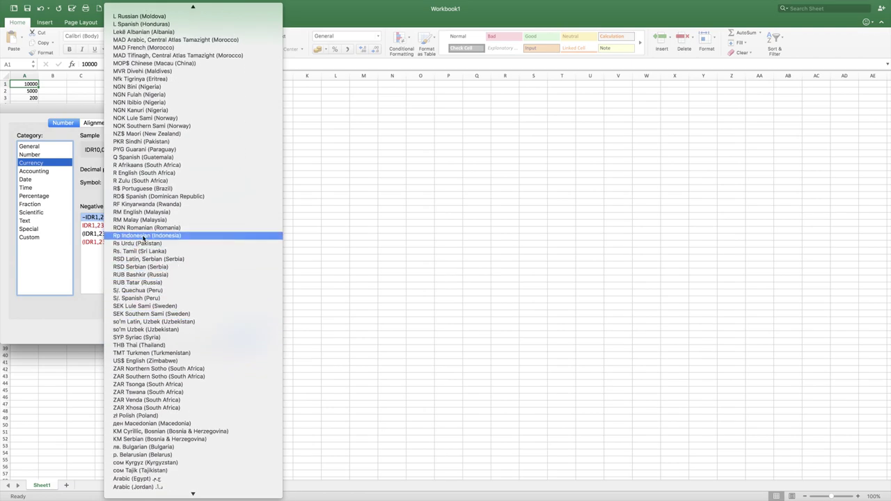
pyautogui.click(144, 236)
pyautogui.click(244, 331)
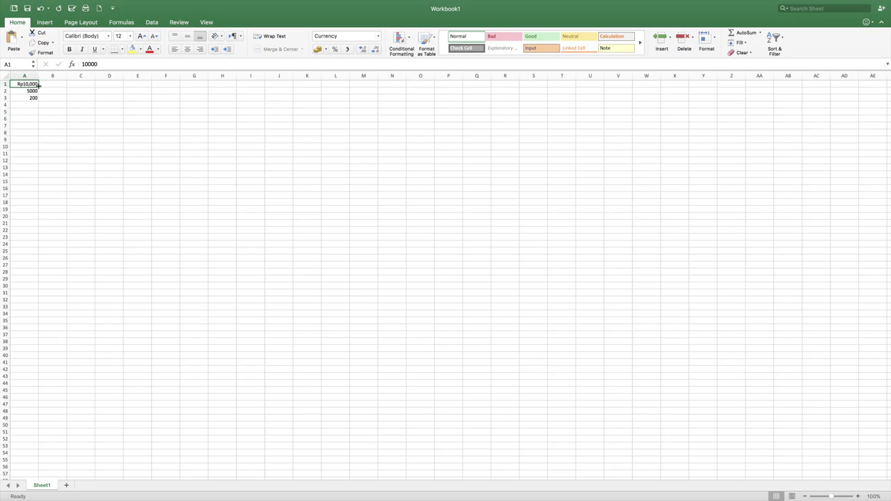
pyautogui.click(33, 91)
pyautogui.click(31, 93)
pyautogui.click(31, 84)
# Format A2 as Currency with the Rp Indonesian symbol, showing Rp5,000
pyautogui.rightClick(29, 92)
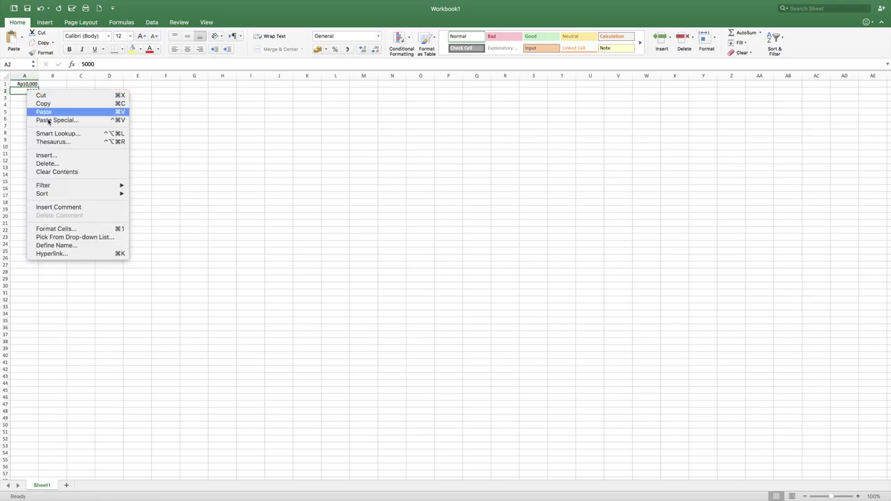
pyautogui.click(69, 228)
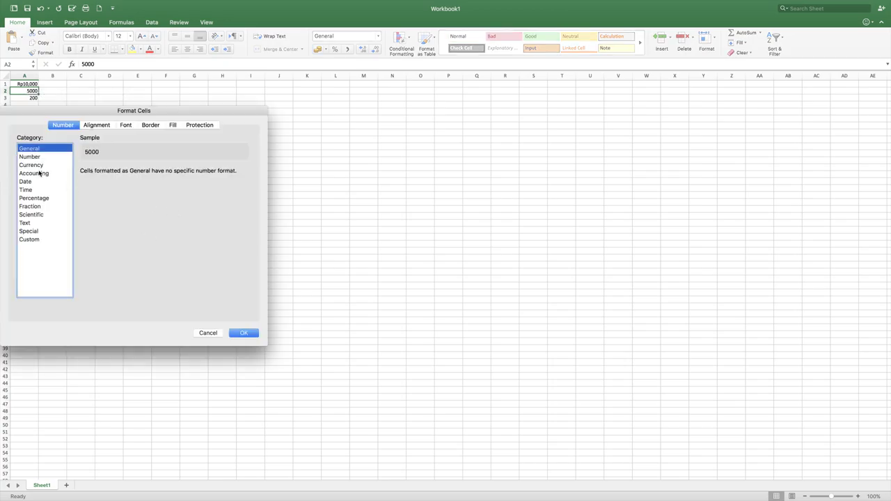
pyautogui.click(37, 175)
pyautogui.click(41, 167)
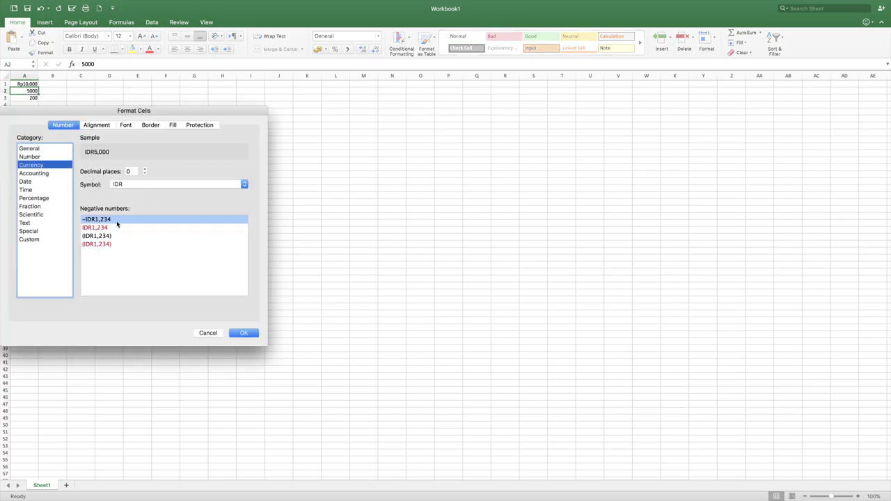
pyautogui.click(178, 184)
pyautogui.scroll(-10, 167, 258)
pyautogui.scroll(-10, 160, 390)
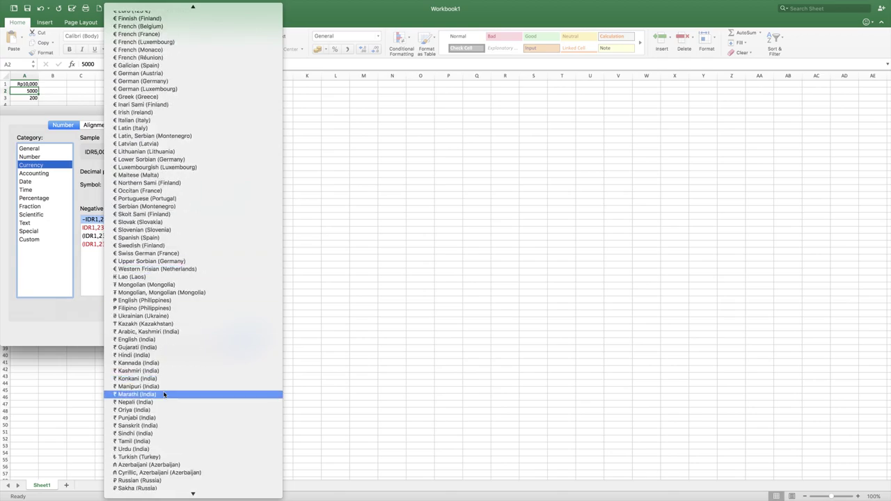
pyautogui.scroll(-5, 147, 410)
pyautogui.scroll(-5, 147, 411)
pyautogui.scroll(-3, 147, 411)
pyautogui.scroll(-5, 148, 411)
pyautogui.scroll(-3, 147, 410)
pyautogui.scroll(-3, 148, 411)
pyautogui.scroll(-2, 147, 411)
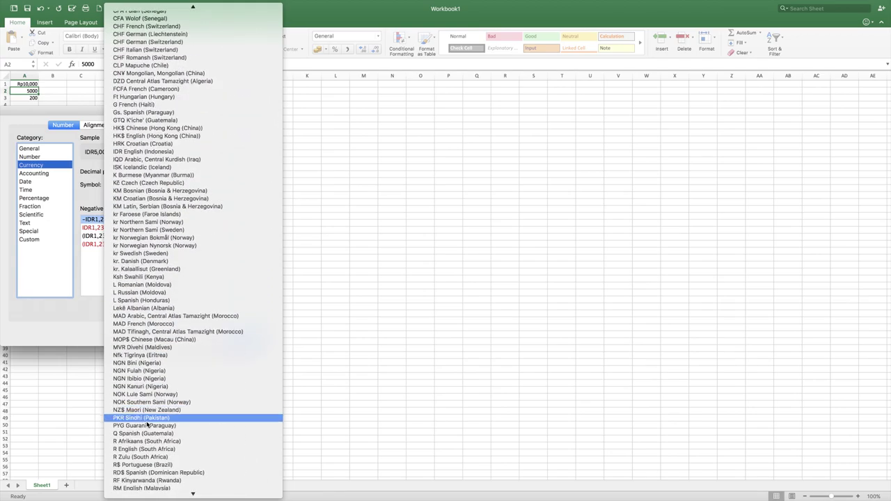
pyautogui.scroll(-4, 144, 451)
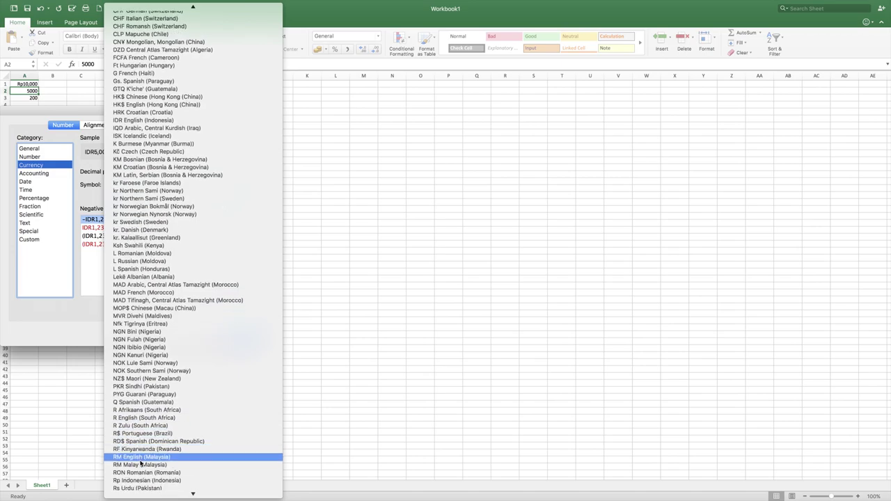
pyautogui.scroll(-5, 140, 455)
pyautogui.click(139, 442)
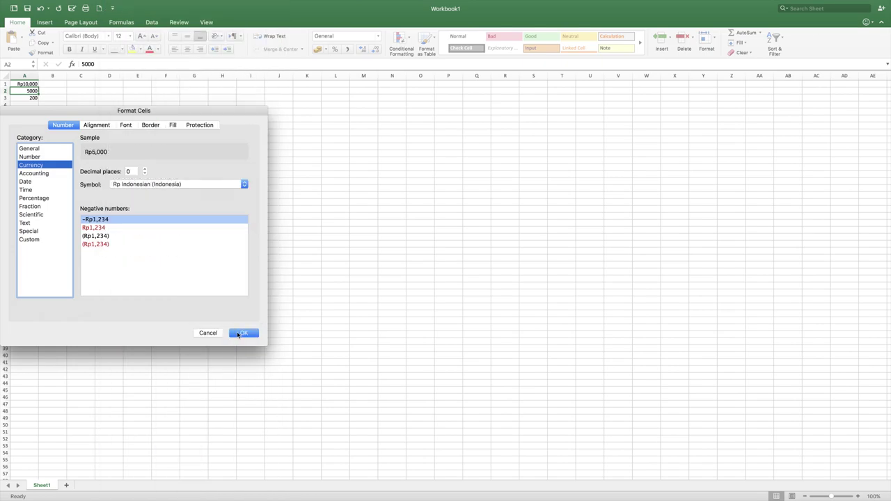
pyautogui.click(236, 333)
# Delete the 200 from cell A3, leaving it empty and selected
pyautogui.click(29, 98)
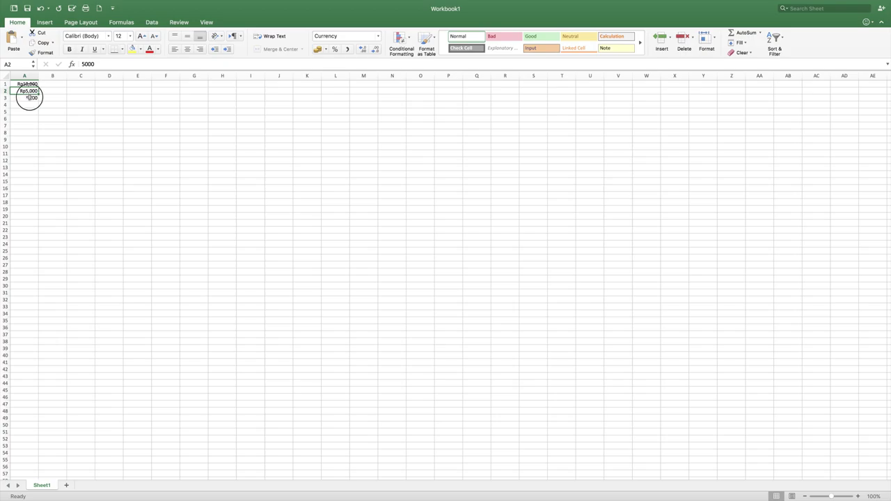
pyautogui.press('Delete')
pyautogui.press('Up')
pyautogui.click(32, 98)
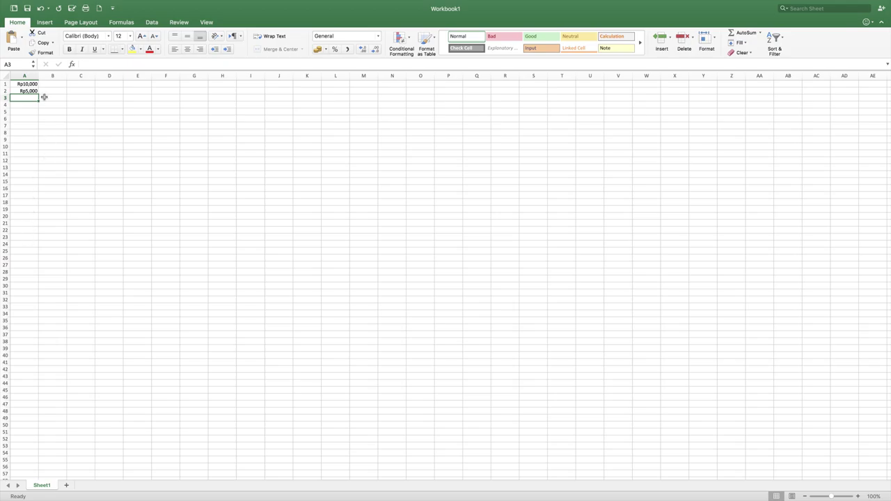
pyautogui.click(27, 100)
# Give empty cell A3 the Rp Indonesian Currency format and drag its fill handle down column A
pyautogui.rightClick(28, 99)
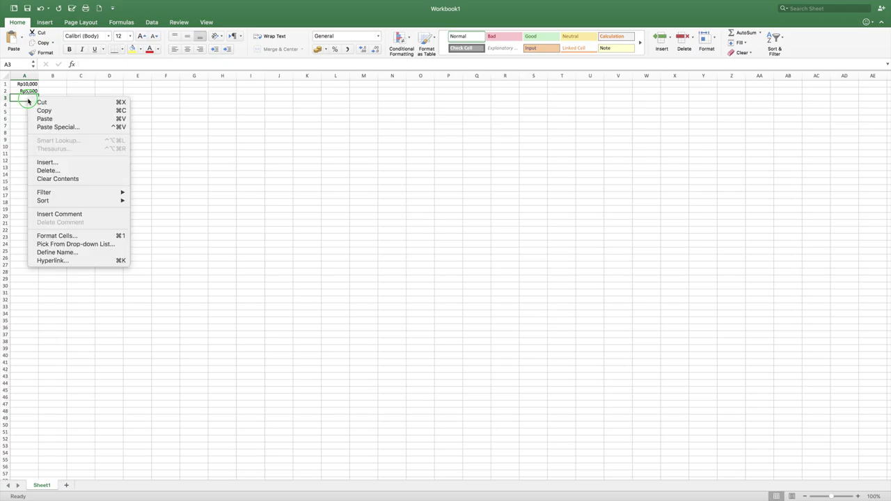
pyautogui.click(67, 236)
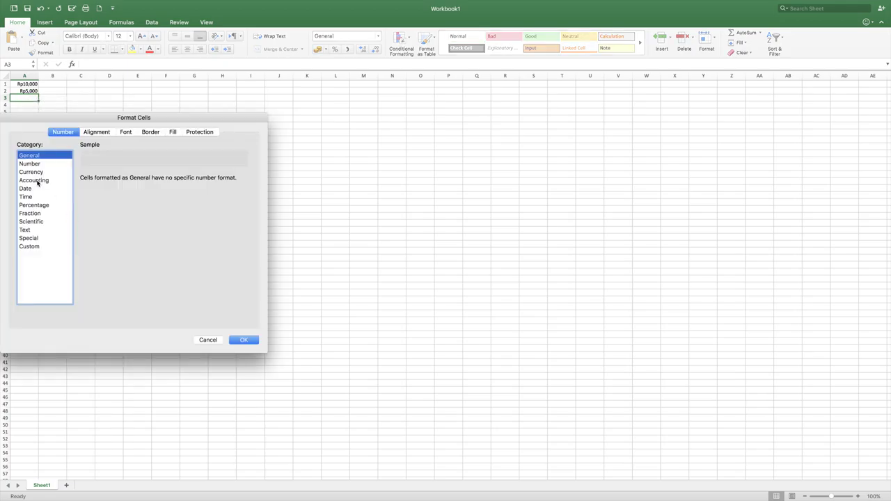
pyautogui.click(40, 173)
pyautogui.click(177, 193)
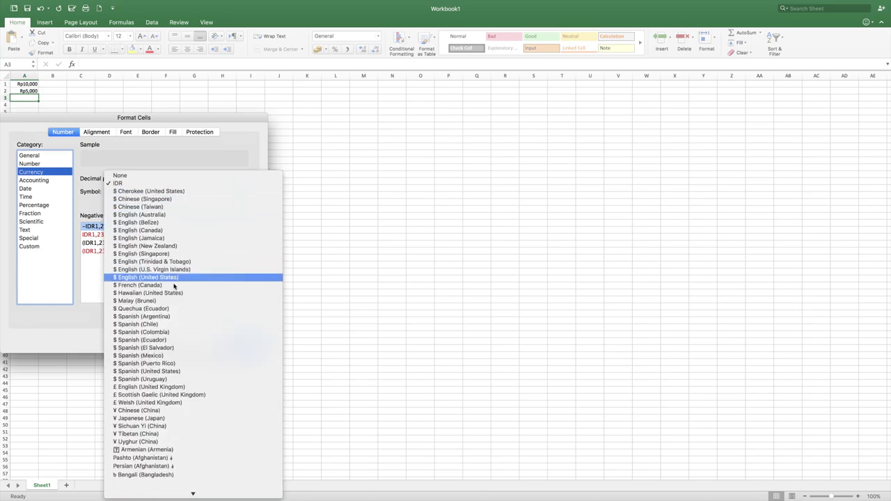
pyautogui.scroll(-5, 176, 284)
pyautogui.scroll(-5, 176, 284)
pyautogui.scroll(-5, 176, 285)
pyautogui.scroll(-5, 176, 285)
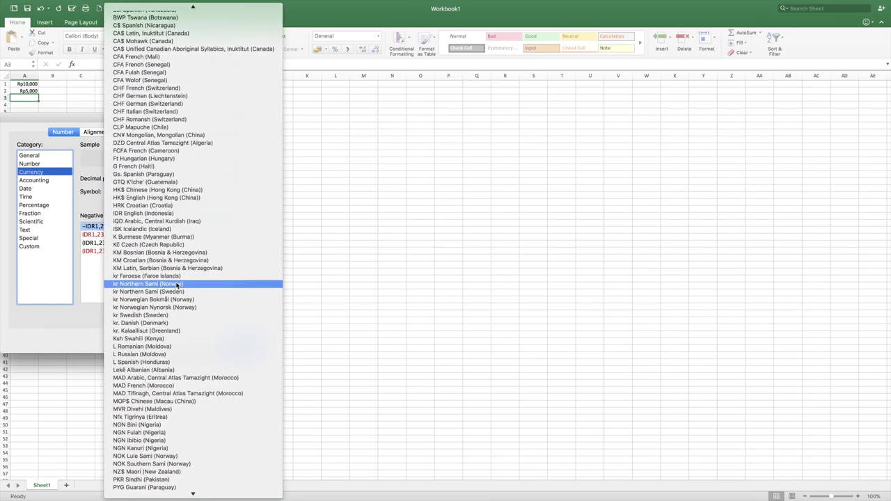
pyautogui.scroll(-2, 167, 397)
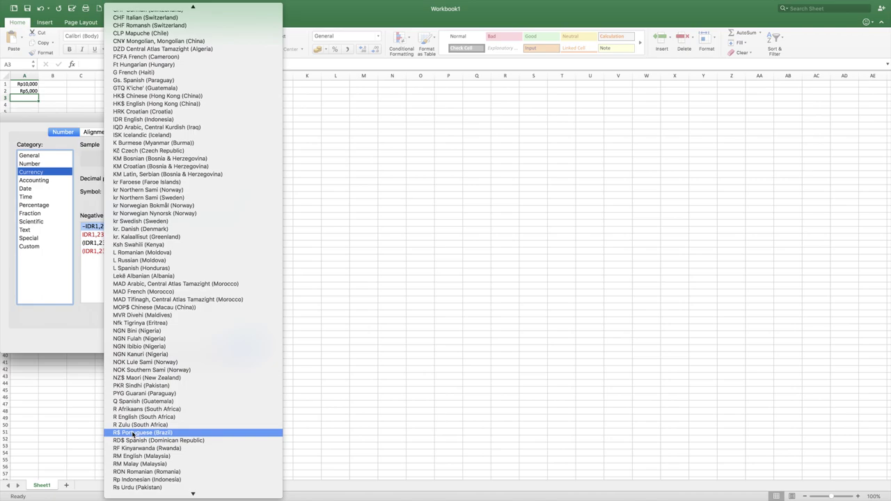
pyautogui.scroll(-2, 132, 440)
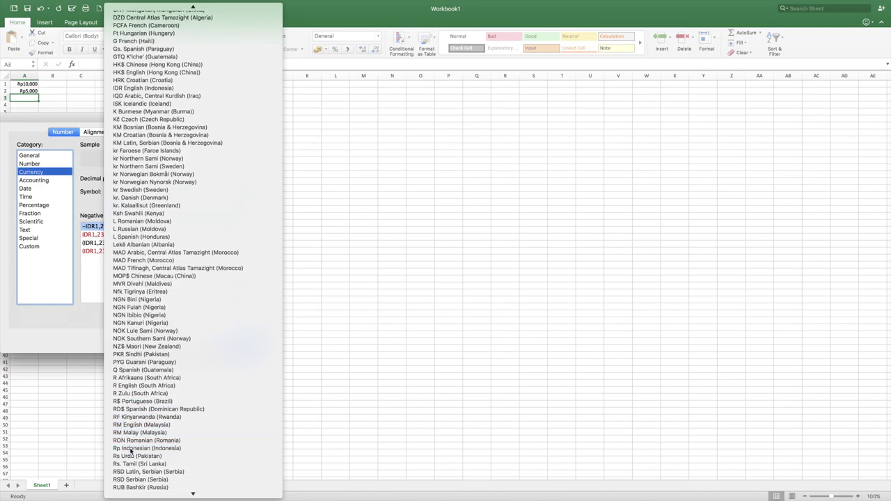
pyautogui.click(132, 450)
pyautogui.click(243, 345)
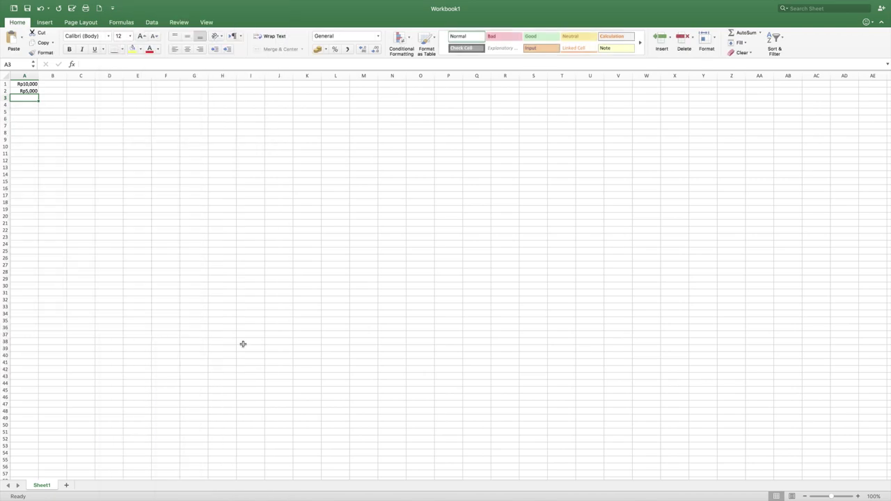
pyautogui.click(38, 100)
pyautogui.moveTo(39, 100); pyautogui.dragTo(36, 183)
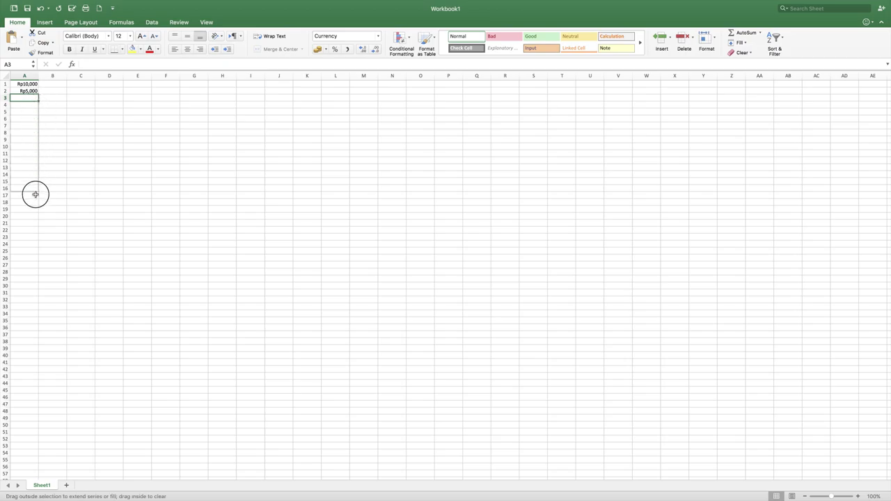
# Fill the Rupiah format through A10 and enter 200, 300 and 1000000 in A3–A5
pyautogui.moveTo(36, 183); pyautogui.dragTo(42, 149)
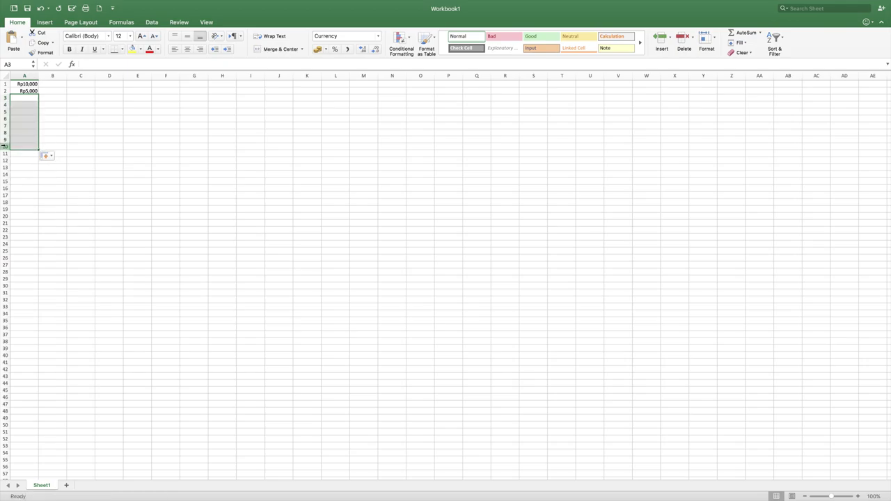
pyautogui.click(19, 98)
pyautogui.write('200')
pyautogui.press('Return')
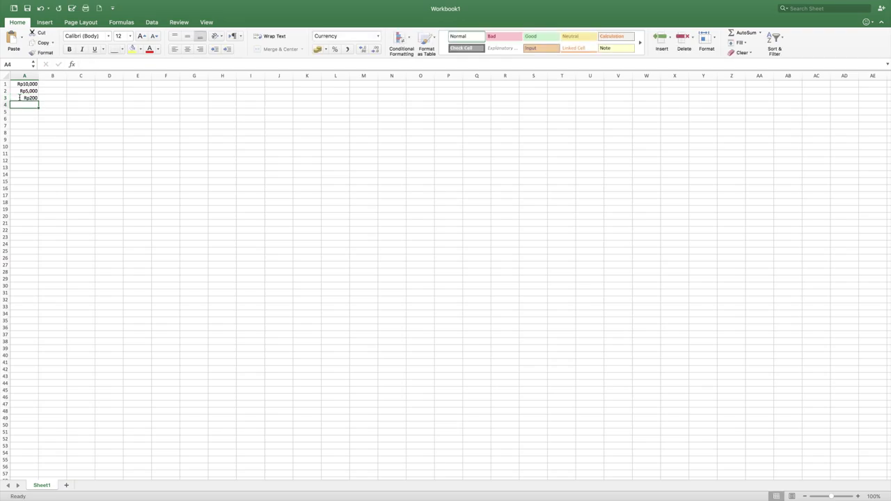
pyautogui.write('300')
pyautogui.press('Return')
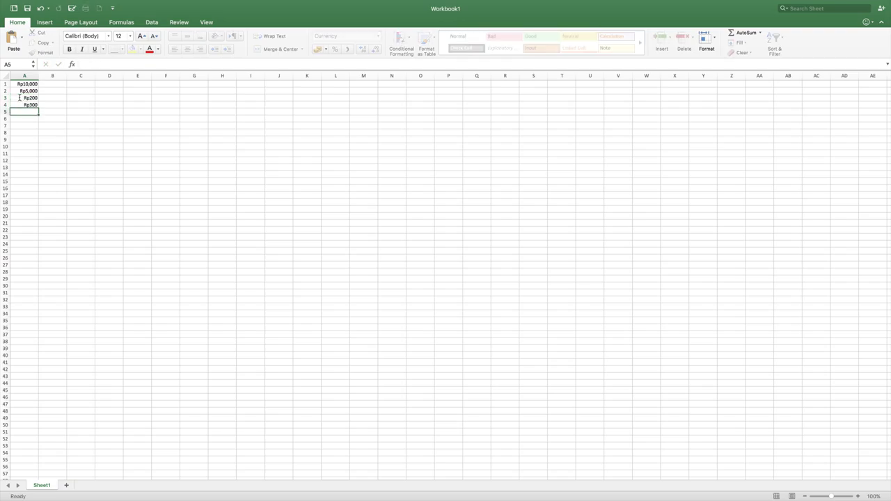
pyautogui.write('1000,000')
pyautogui.press('Return')
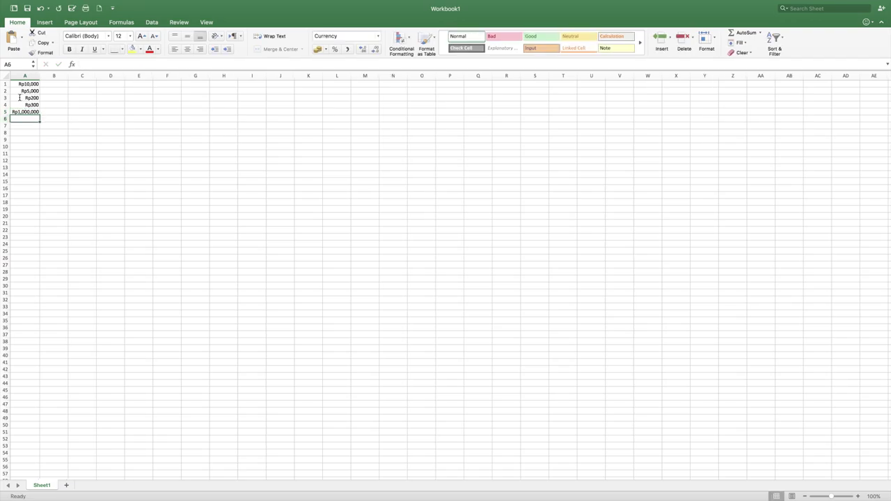
pyautogui.scroll(2, 20, 97)
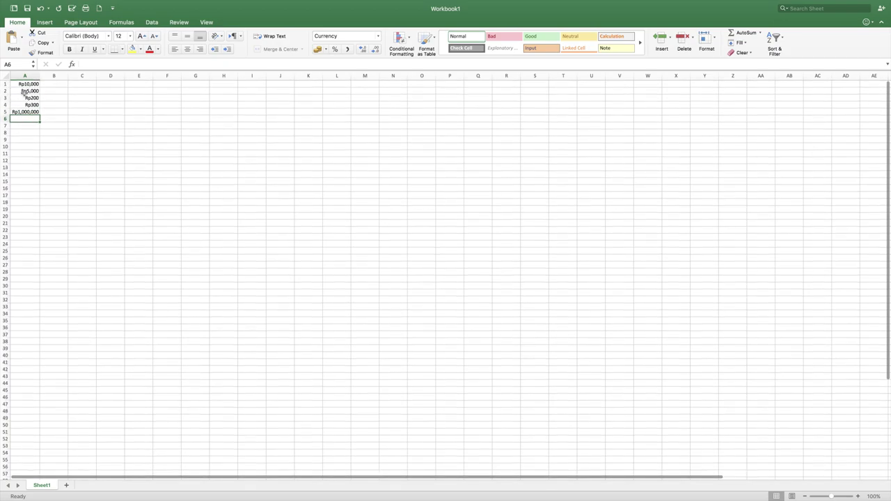
pyautogui.click(23, 84)
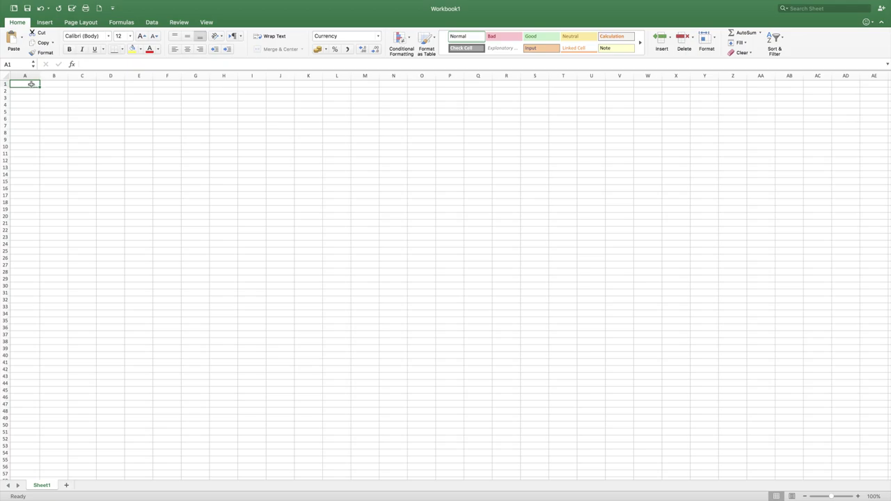
pyautogui.scroll(-1, 32, 84)
pyautogui.scroll(1, 29, 84)
pyautogui.click(27, 84)
pyautogui.rightClick(27, 84)
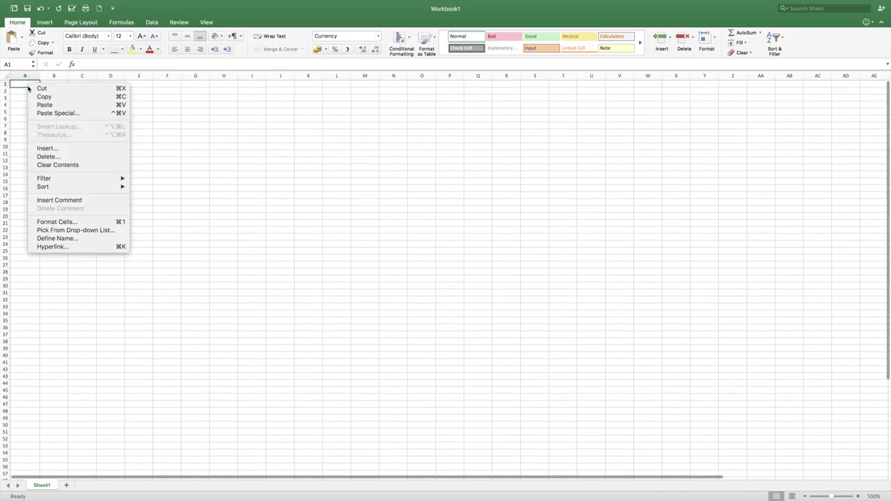
pyautogui.click(63, 222)
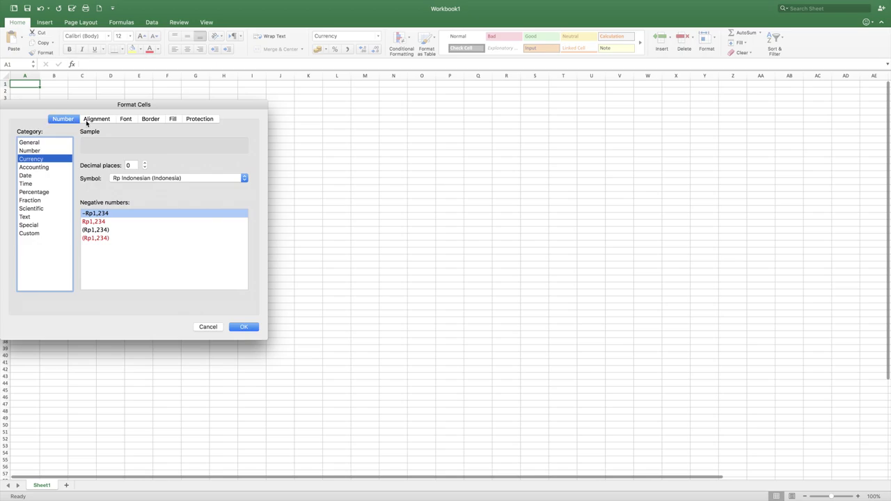
pyautogui.click(105, 122)
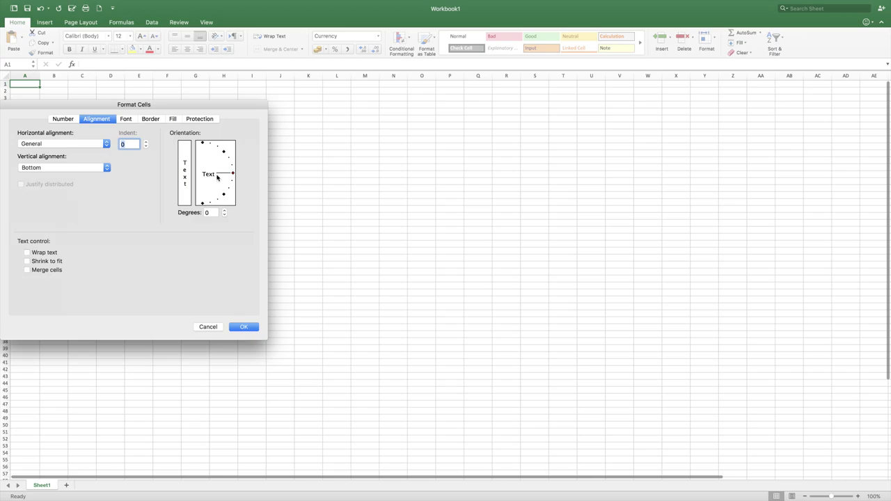
pyautogui.click(210, 328)
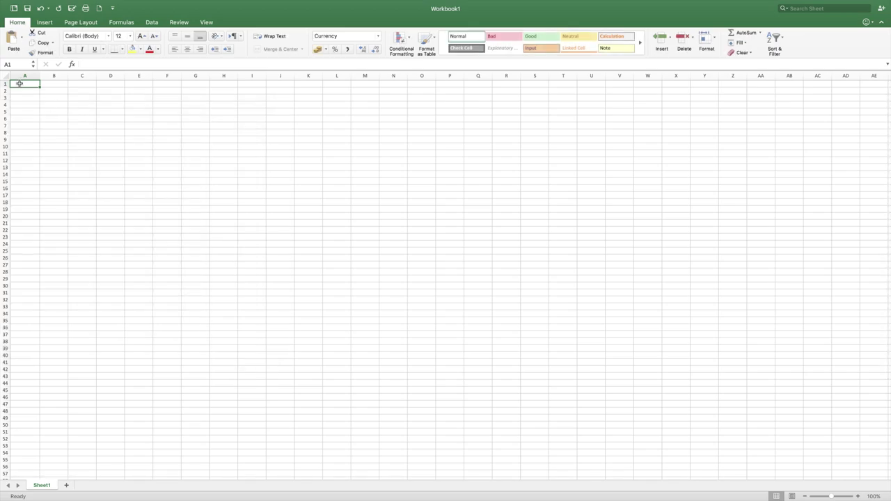
# Enter the name in A1, widen column A to about 22.67 and raise row 1 to 40 pixels
pyautogui.write('b')
pyautogui.write('o')
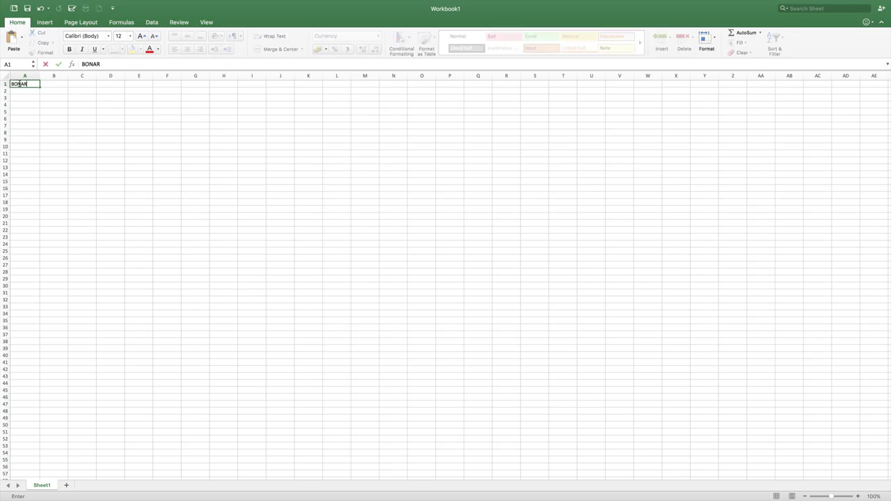
pyautogui.click(77, 128)
pyautogui.click(35, 84)
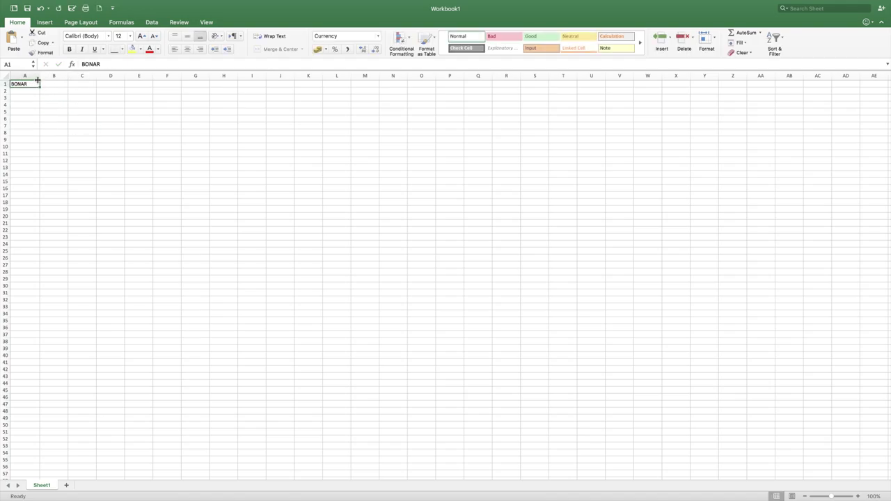
pyautogui.moveTo(40, 76); pyautogui.dragTo(71, 78)
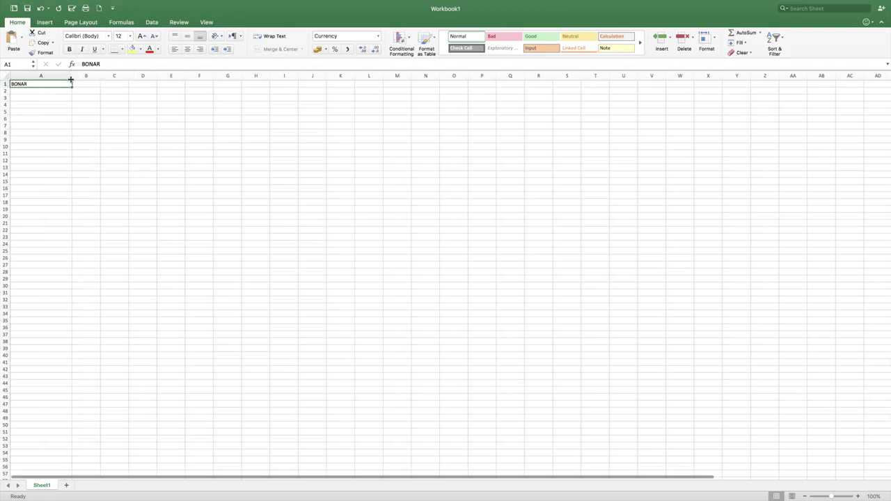
pyautogui.moveTo(6, 86); pyautogui.dragTo(5, 99)
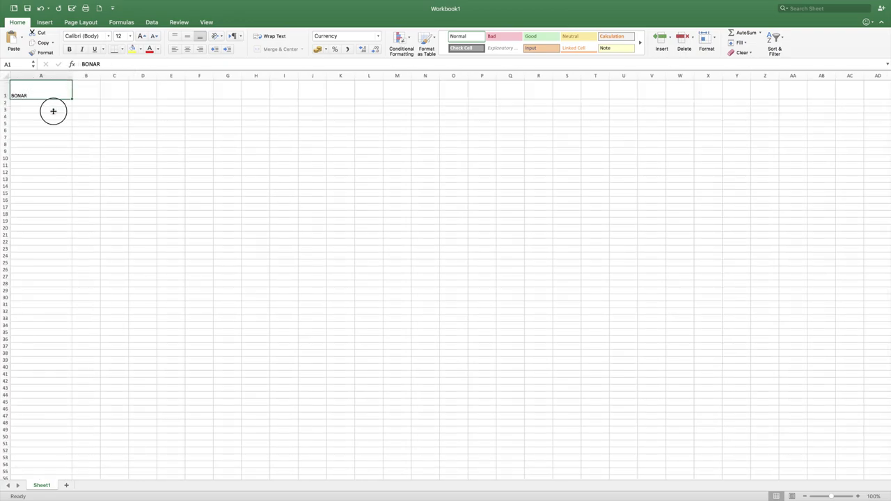
# Set A1's Horizontal and Vertical alignment both to Center in Format Cells
pyautogui.rightClick(47, 93)
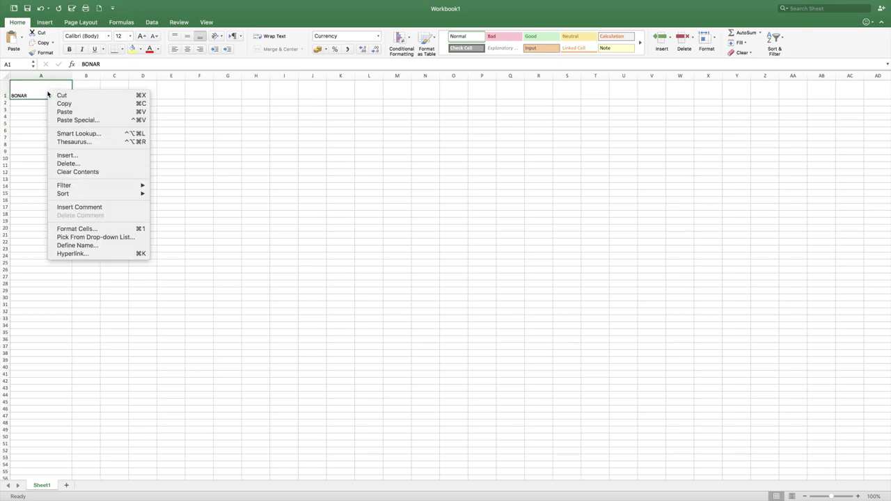
pyautogui.click(98, 228)
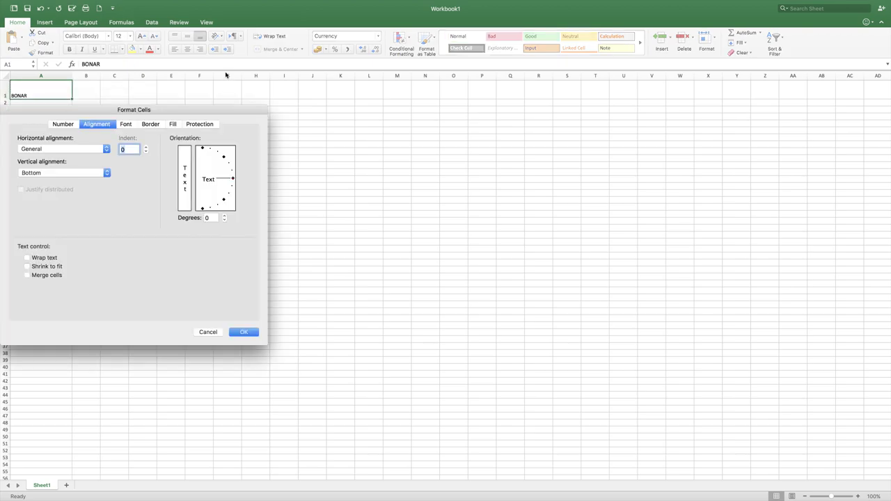
pyautogui.moveTo(133, 113); pyautogui.dragTo(211, 88)
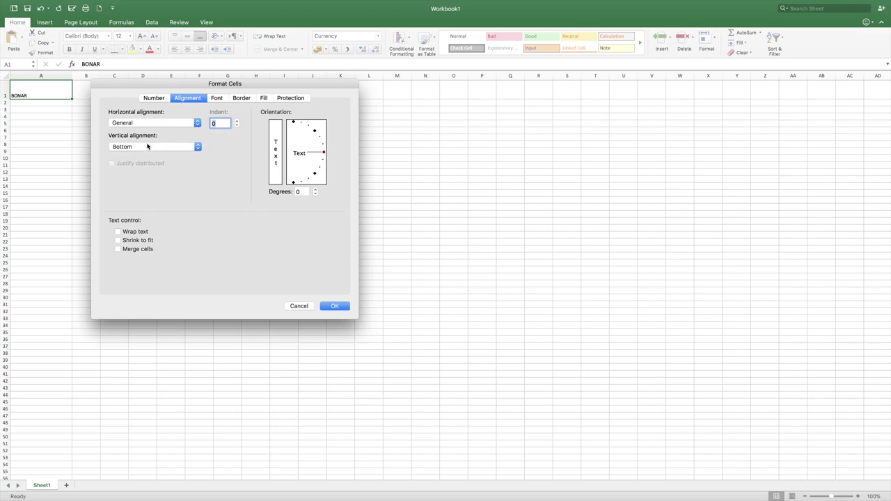
pyautogui.click(195, 123)
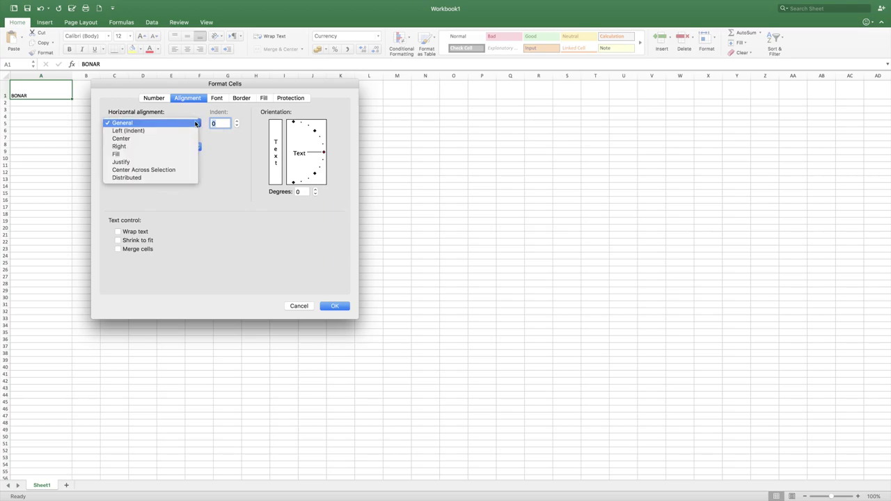
pyautogui.click(123, 141)
pyautogui.click(134, 146)
pyautogui.click(130, 139)
pyautogui.click(332, 306)
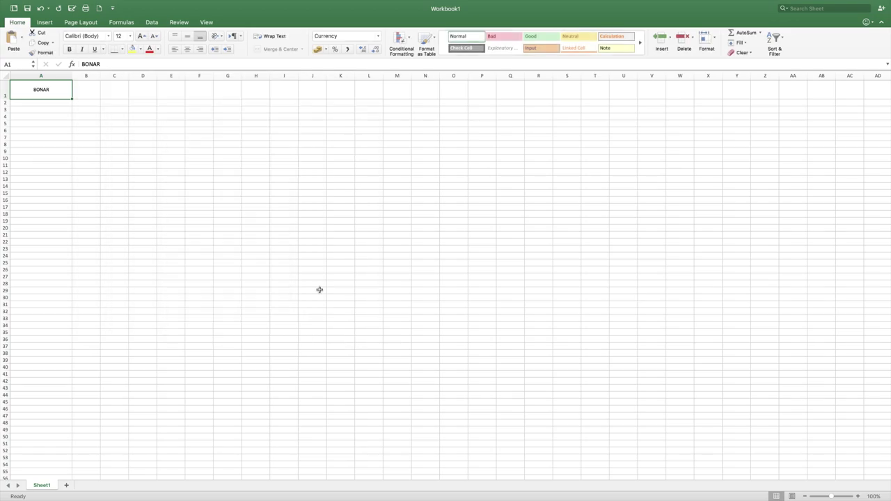
pyautogui.rightClick(43, 94)
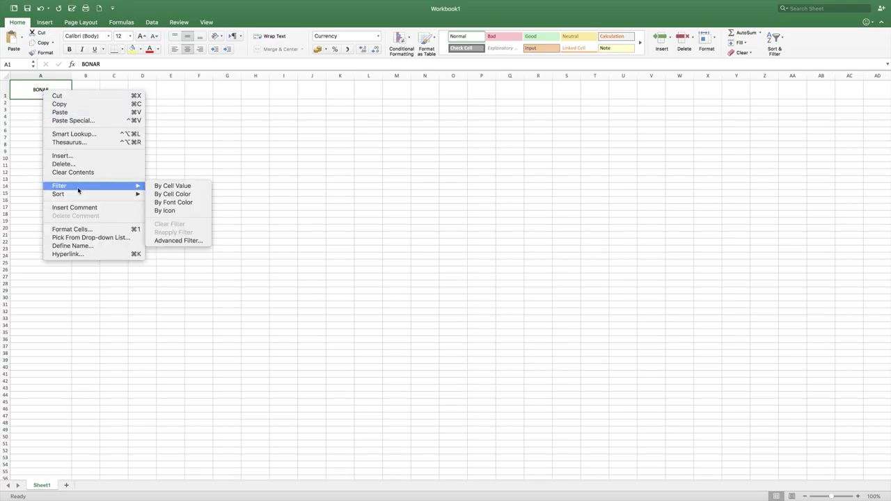
pyautogui.click(80, 229)
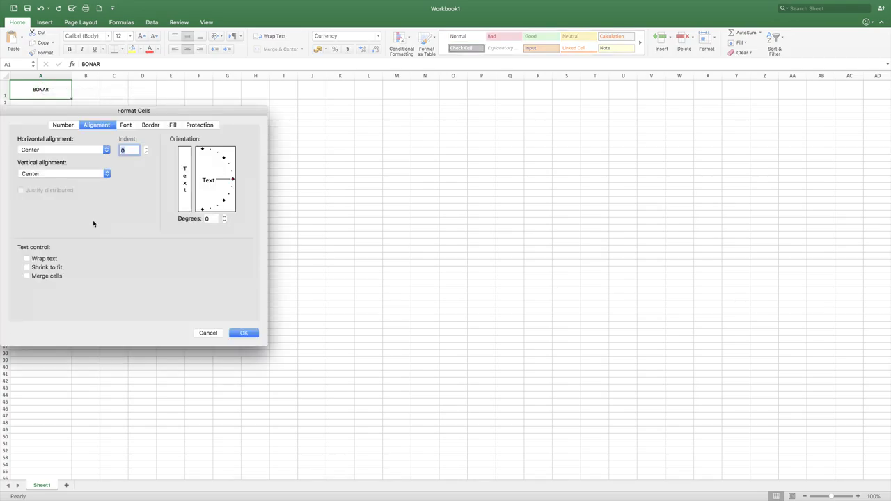
pyautogui.click(106, 174)
pyautogui.click(105, 174)
pyautogui.click(105, 150)
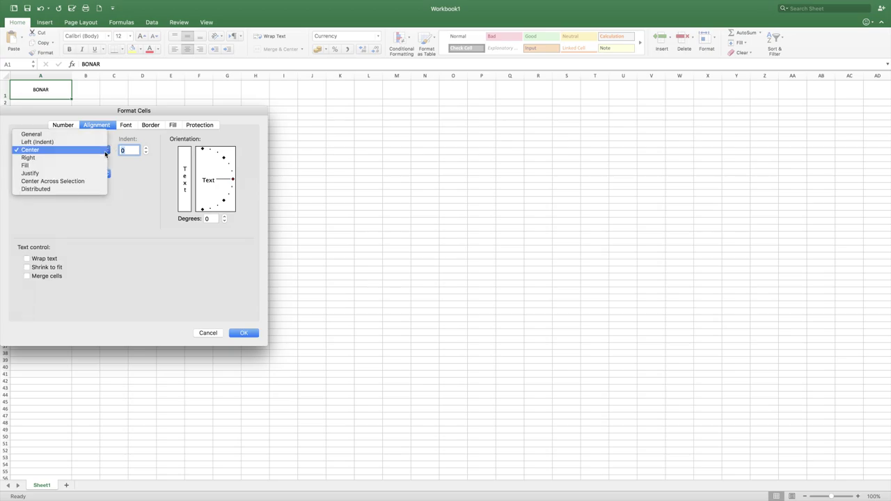
pyautogui.click(54, 159)
pyautogui.click(245, 334)
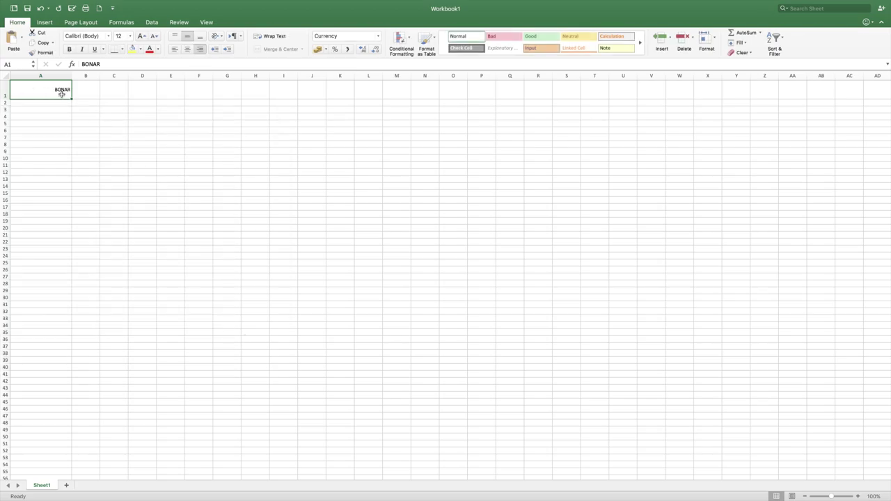
pyautogui.rightClick(48, 89)
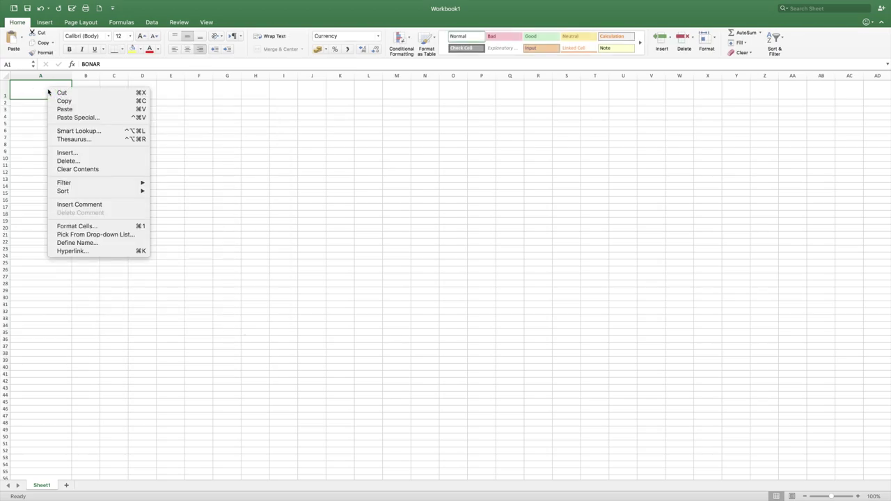
pyautogui.click(89, 238)
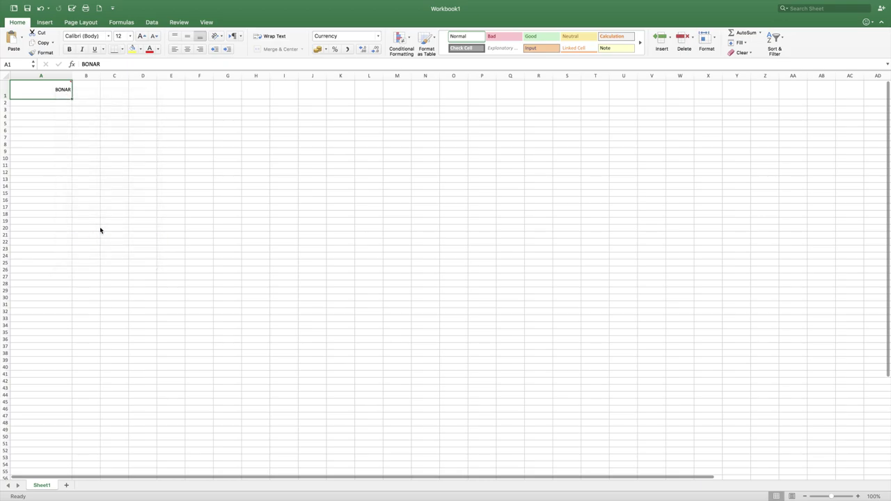
pyautogui.click(87, 186)
pyautogui.click(76, 160)
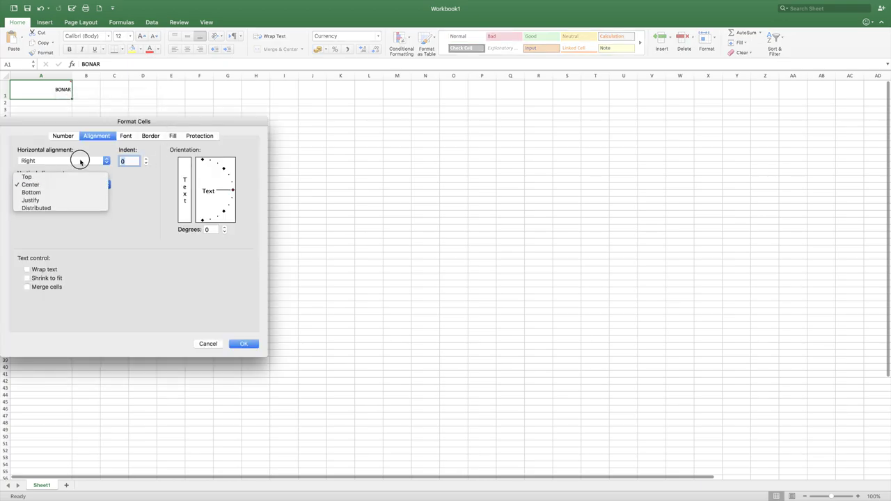
pyautogui.click(66, 165)
pyautogui.click(48, 152)
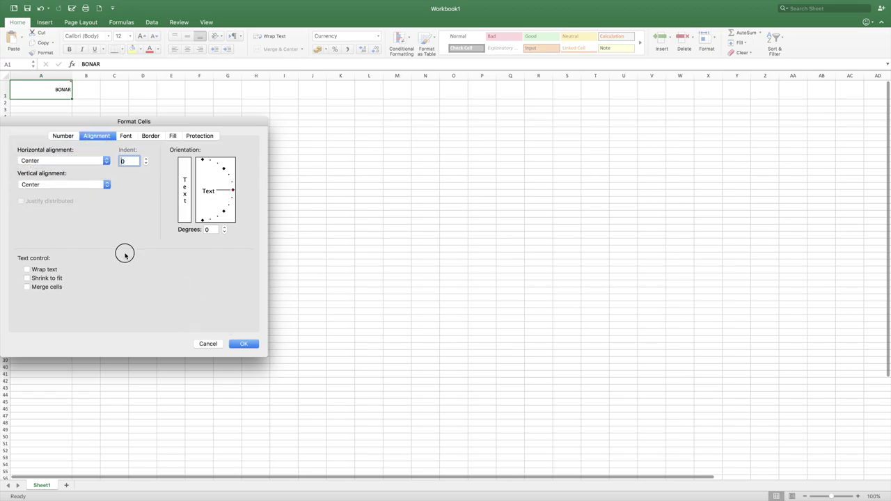
pyautogui.click(240, 344)
pyautogui.rightClick(56, 90)
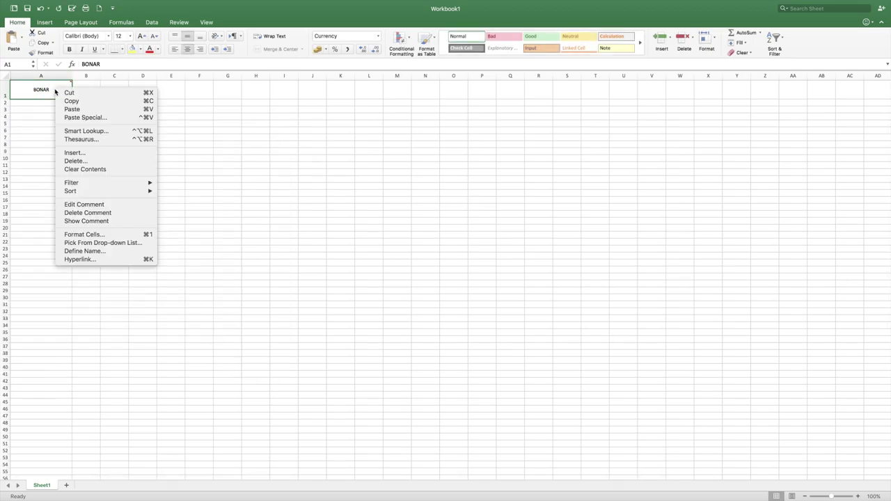
# Set A1's text orientation to -90 degrees so the name reads vertically down the cell
pyautogui.click(50, 91)
pyautogui.rightClick(50, 92)
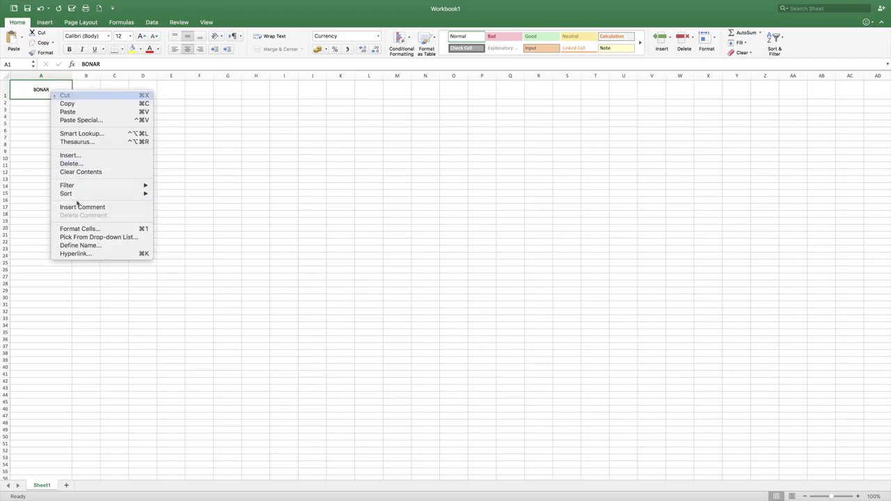
pyautogui.click(85, 230)
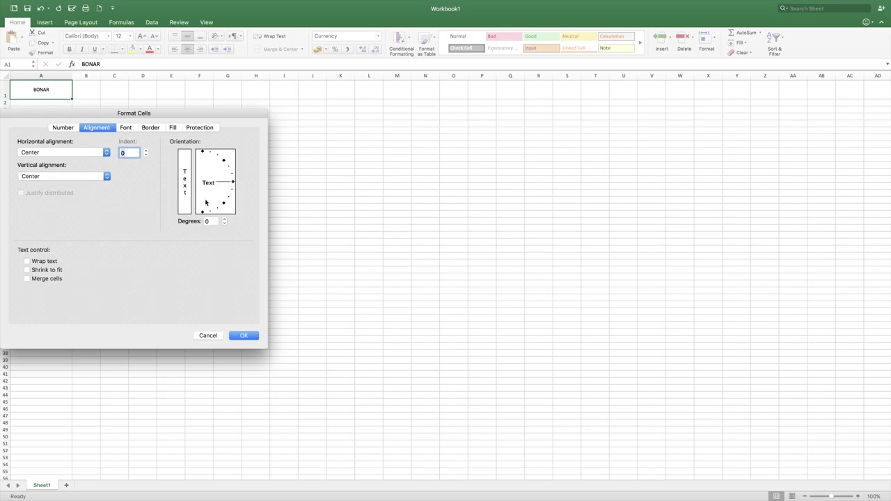
pyautogui.moveTo(233, 184); pyautogui.dragTo(201, 211)
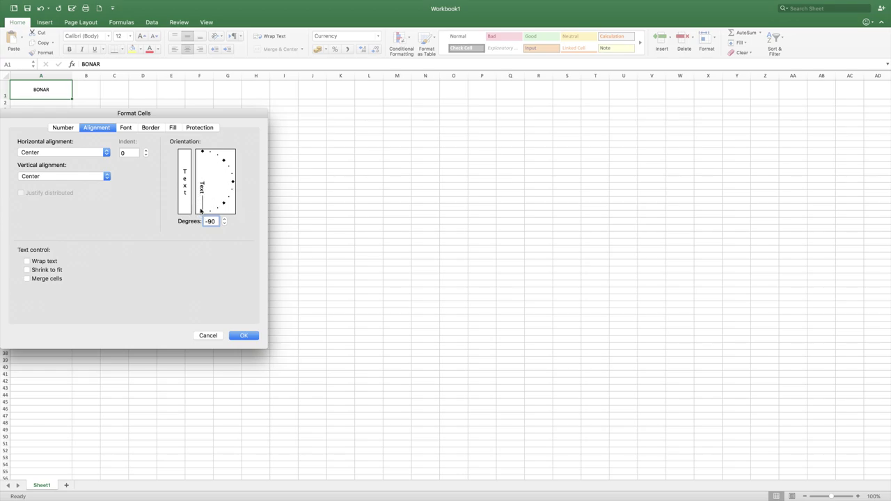
pyautogui.click(245, 335)
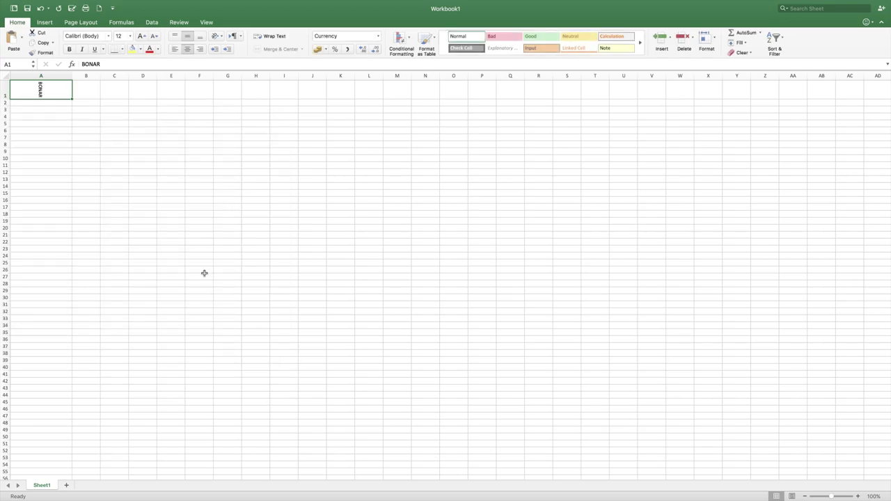
pyautogui.rightClick(33, 94)
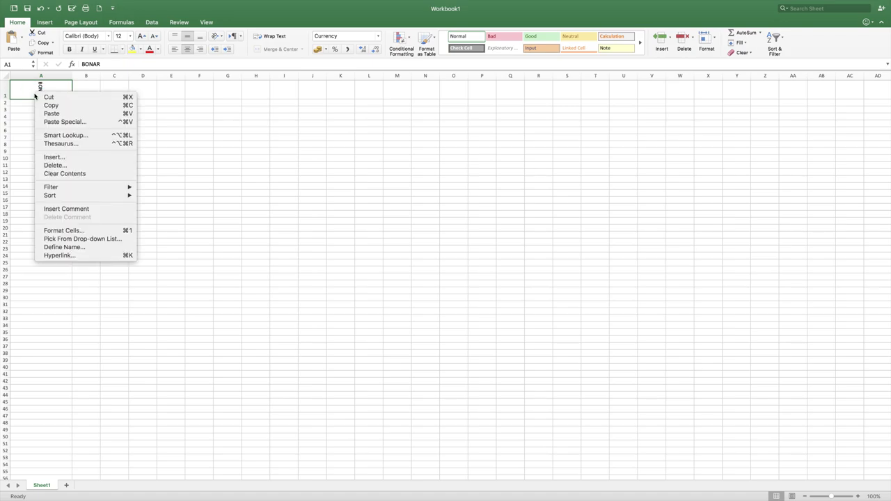
# Change A1's text orientation to 90 degrees, then clear A1 and open new blank Workbook2
pyautogui.click(70, 230)
pyautogui.moveTo(201, 213); pyautogui.dragTo(203, 144)
pyautogui.click(236, 336)
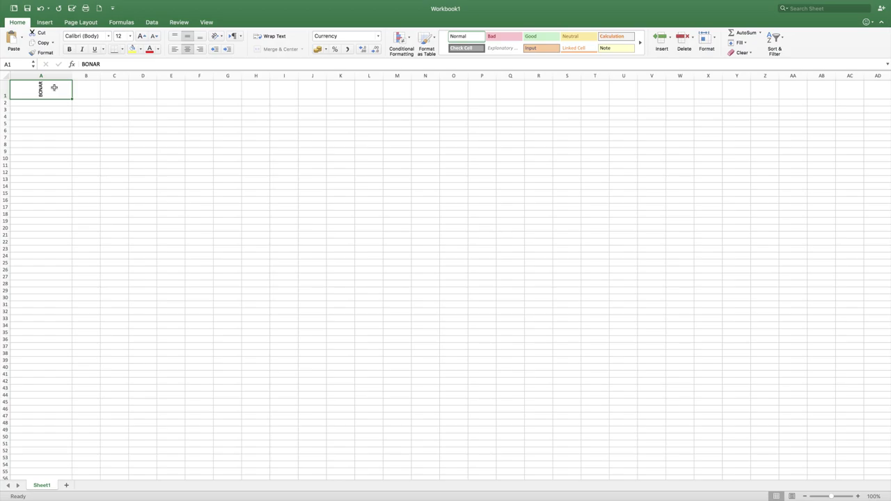
pyautogui.press('Delete')
pyautogui.press('super+n')
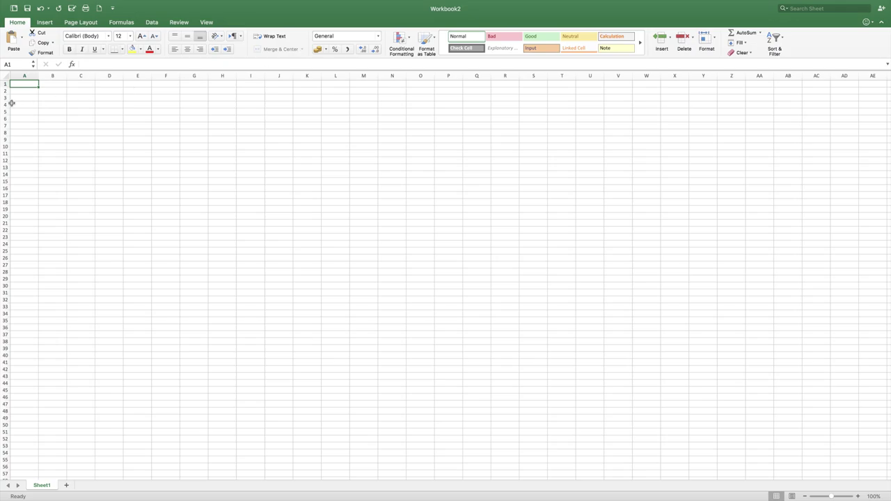
# Type the full-name title into cell A1 of Workbook2 and commit it
pyautogui.click(44, 96)
pyautogui.click(30, 84)
pyautogui.write('BONAR MUHZACHR')
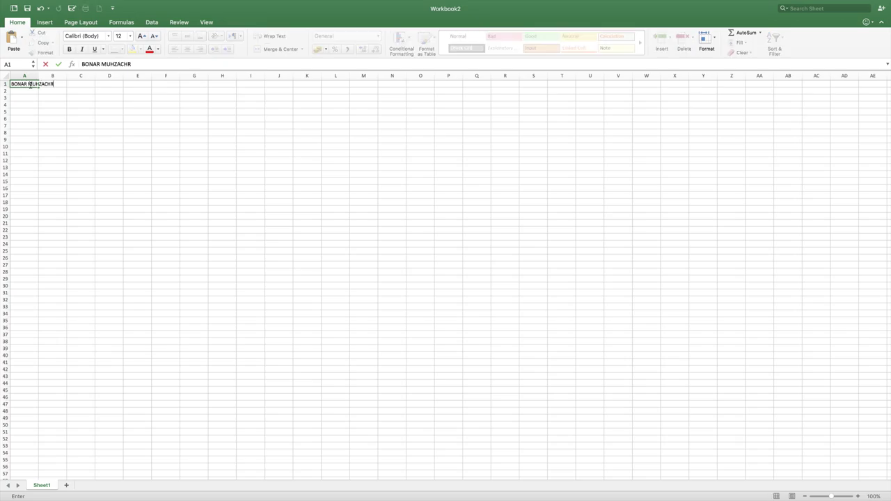
pyautogui.click(41, 114)
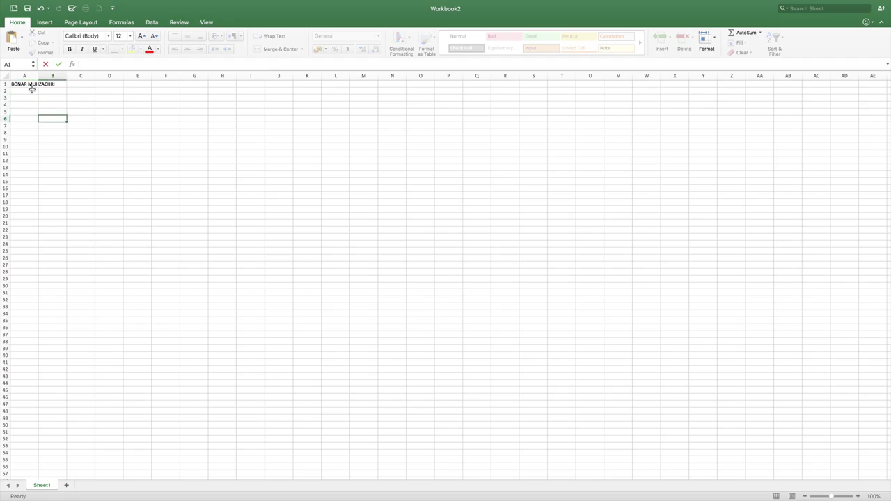
pyautogui.click(30, 84)
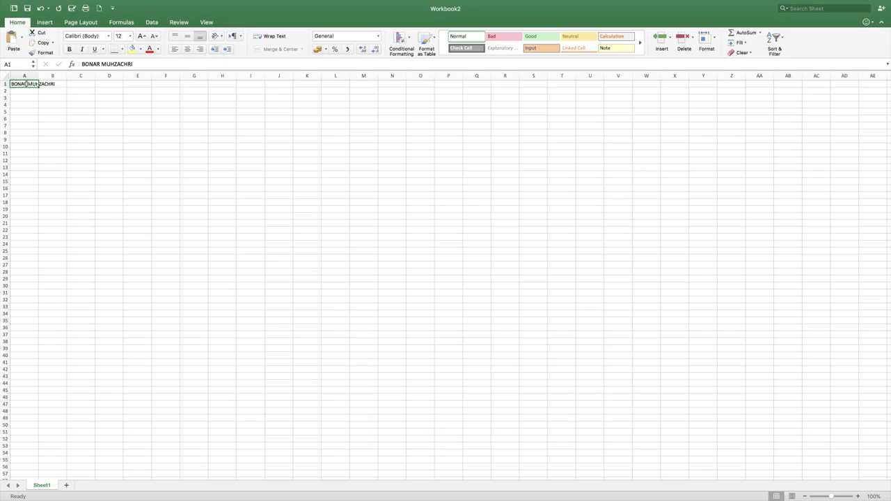
# Merge A1:E1 and centre the BONAR MUHZACHRI title across the merged cell
pyautogui.click(21, 91)
pyautogui.click(19, 83)
pyautogui.click(26, 120)
pyautogui.click(19, 83)
pyautogui.moveTo(23, 84); pyautogui.dragTo(130, 87)
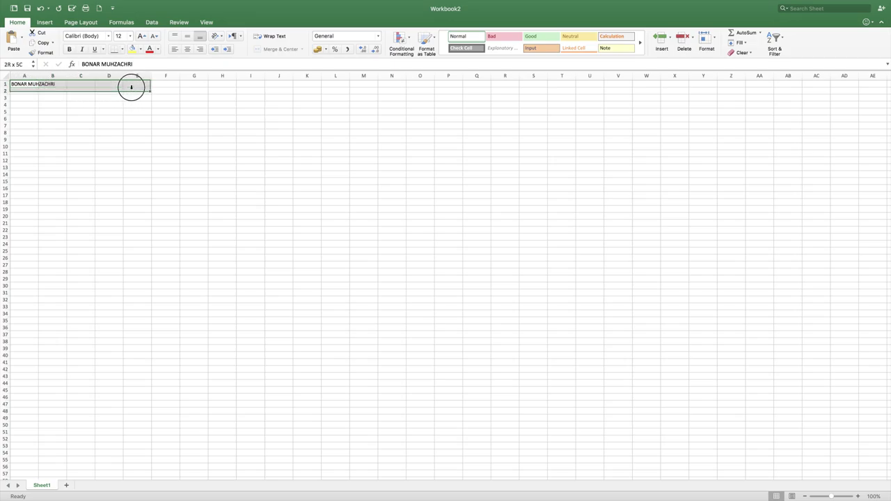
pyautogui.moveTo(139, 82); pyautogui.dragTo(140, 83)
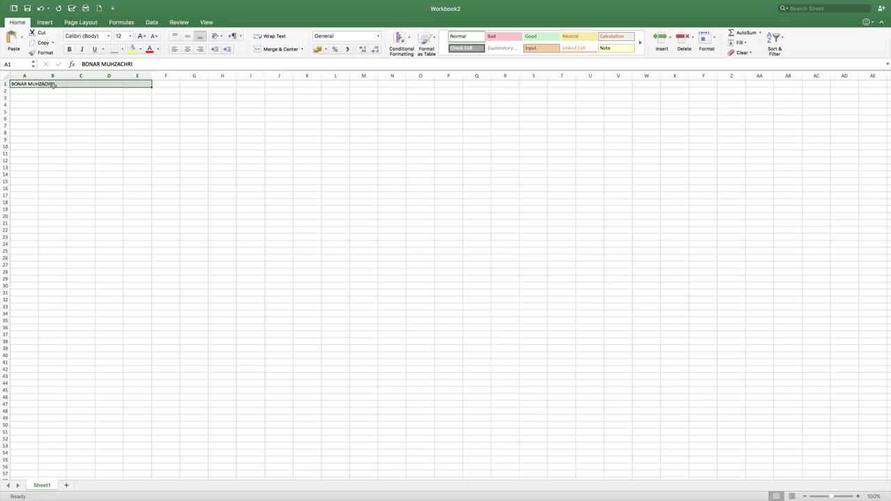
pyautogui.click(278, 49)
# Select the table body range A2 through E8
pyautogui.click(32, 91)
pyautogui.click(24, 86)
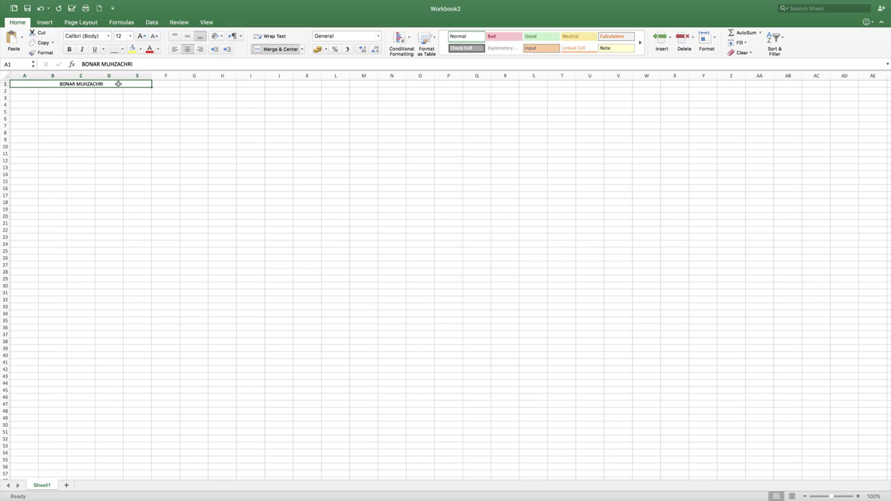
pyautogui.moveTo(28, 91); pyautogui.dragTo(150, 132)
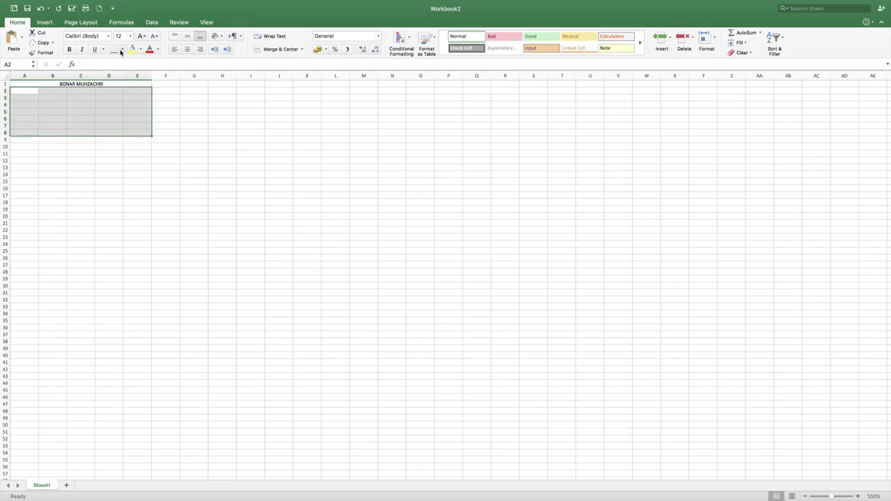
# Apply All Borders to A2:E8, then select the merged title cell to check it
pyautogui.click(123, 51)
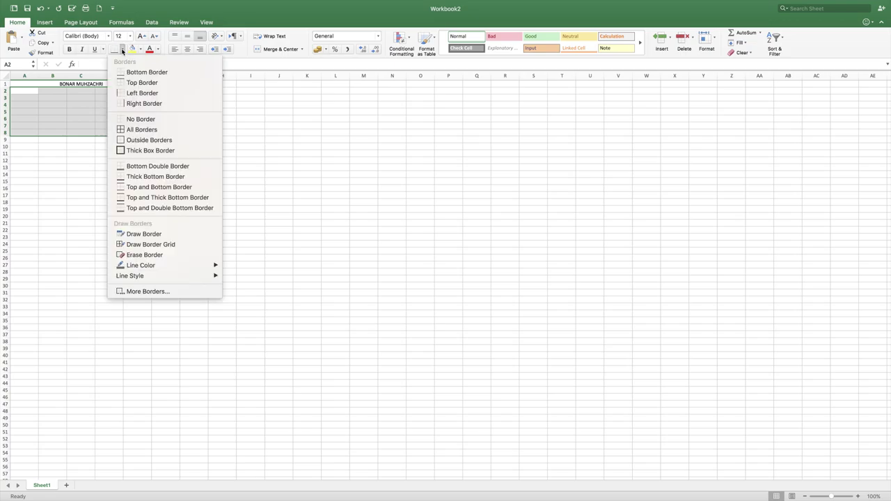
pyautogui.click(160, 126)
pyautogui.click(55, 84)
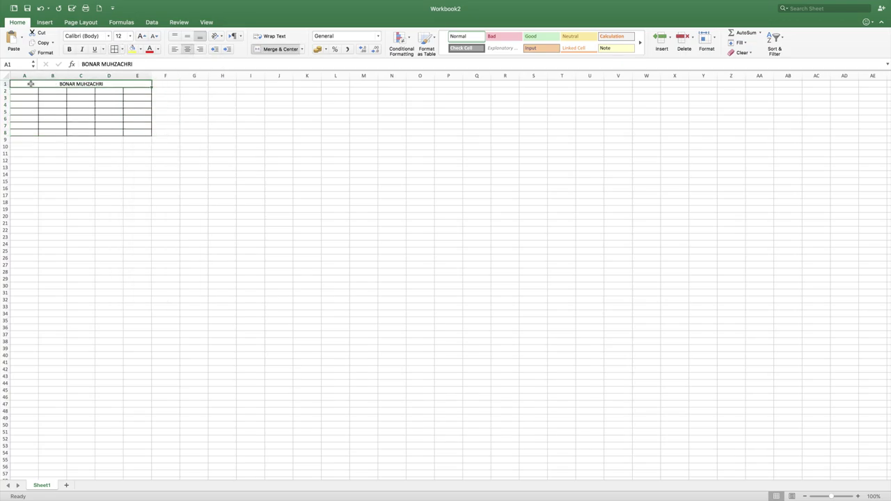